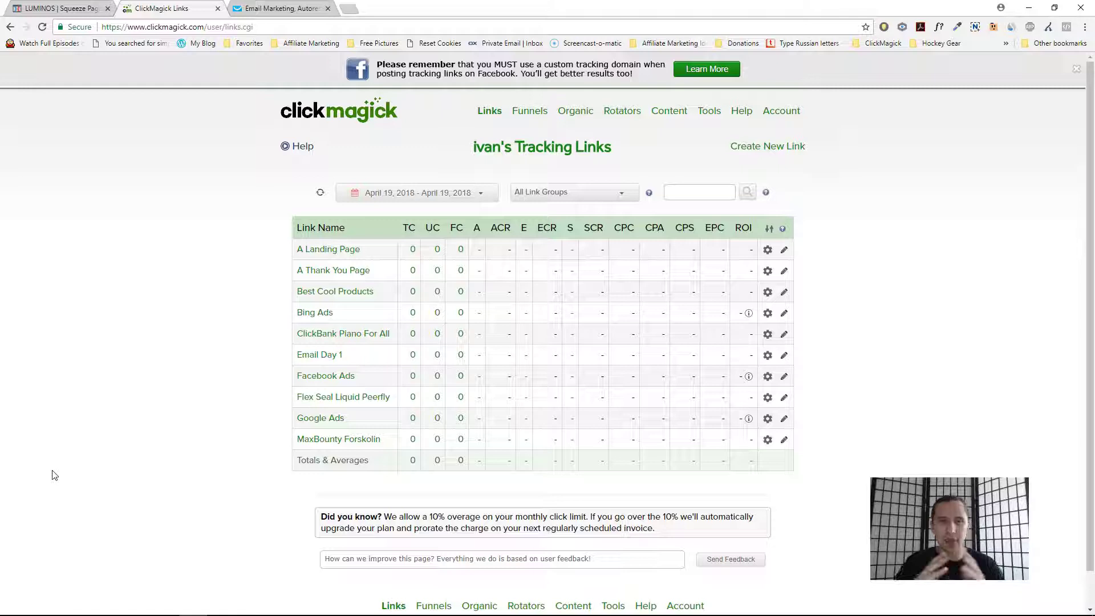
# Open the A Landing Page tracking link and highlight the s1=[clickid] parameter in its primary URL
pyautogui.click(328, 249)
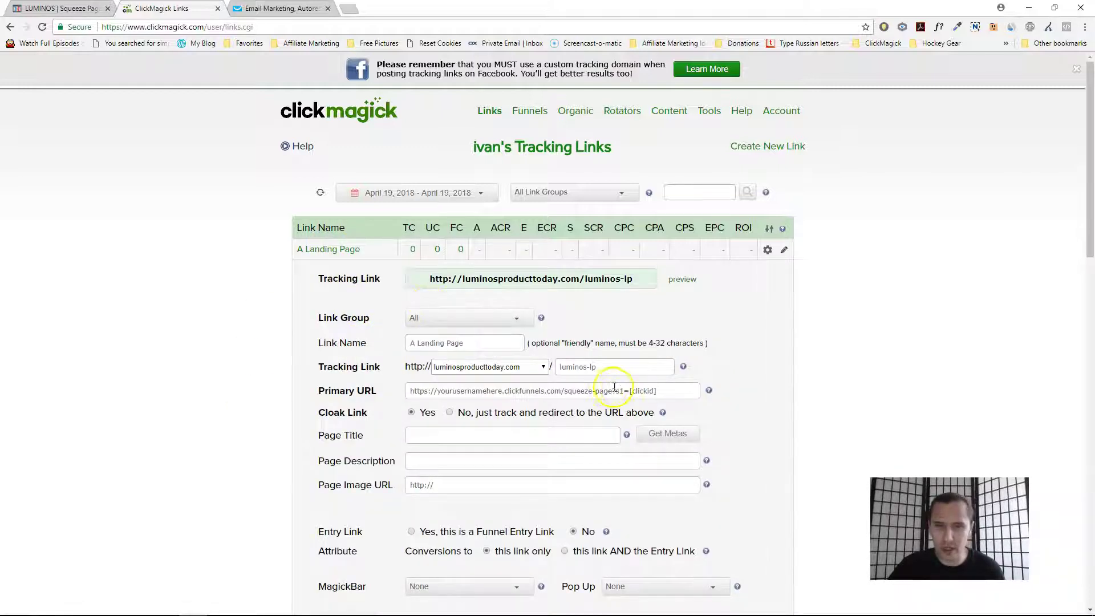
pyautogui.moveTo(616, 390); pyautogui.dragTo(661, 385)
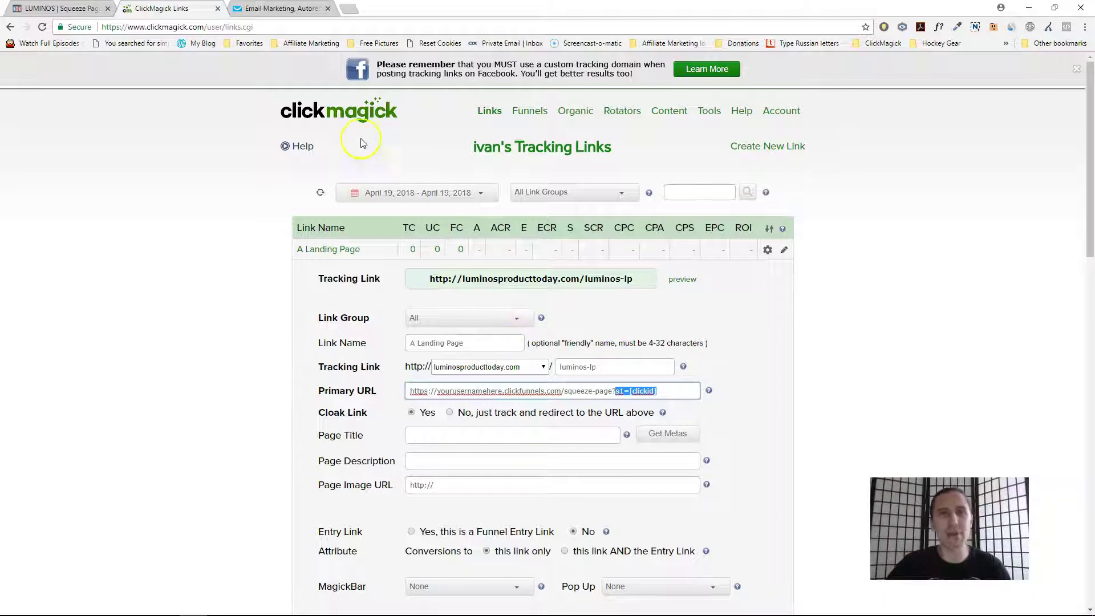
# Switch to the ClickFunnels squeeze page editor and examine the On Submit Go To address in its general settings
pyautogui.click(62, 8)
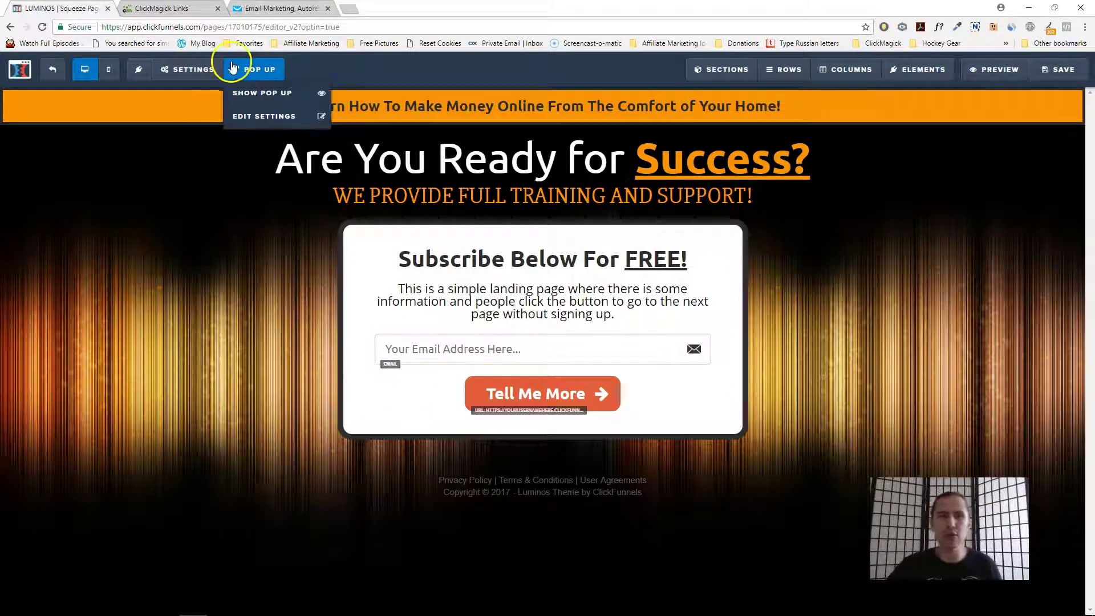
pyautogui.moveTo(195, 69)
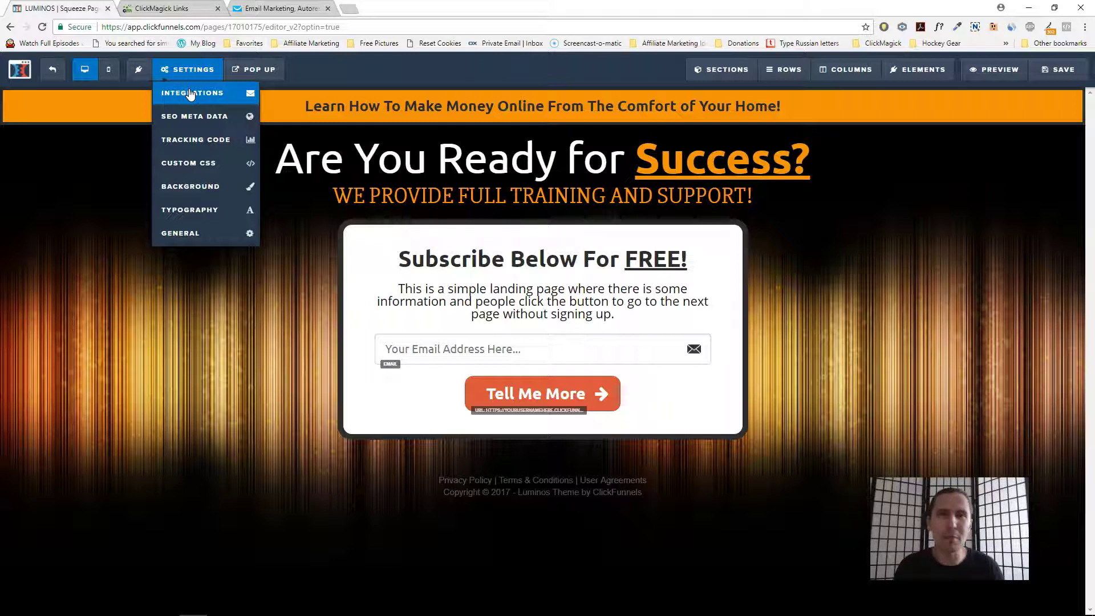
pyautogui.click(194, 234)
pyautogui.click(995, 140)
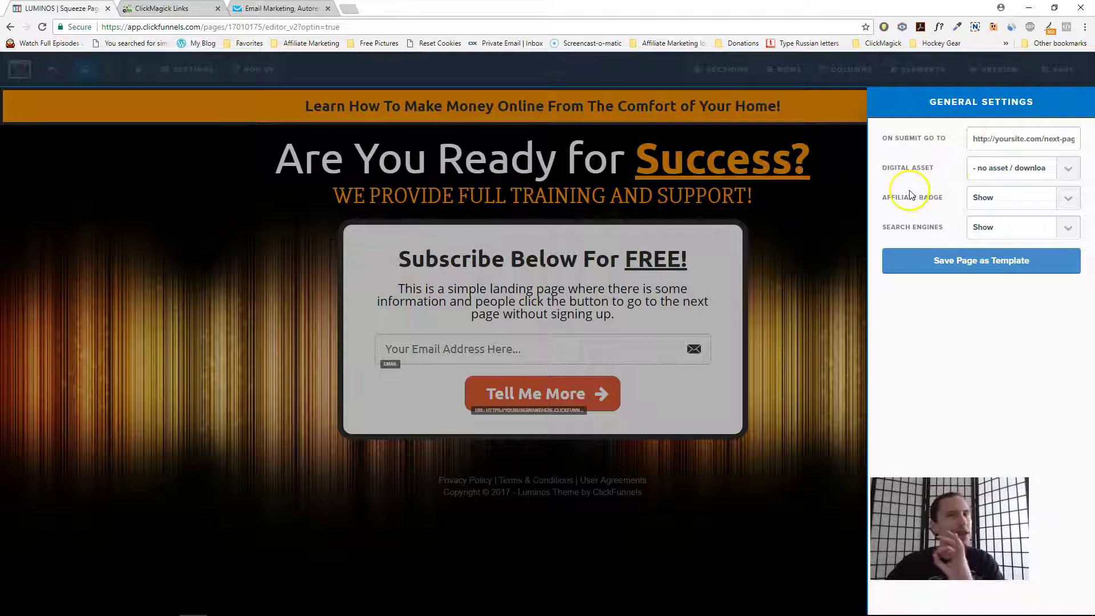
pyautogui.click(693, 260)
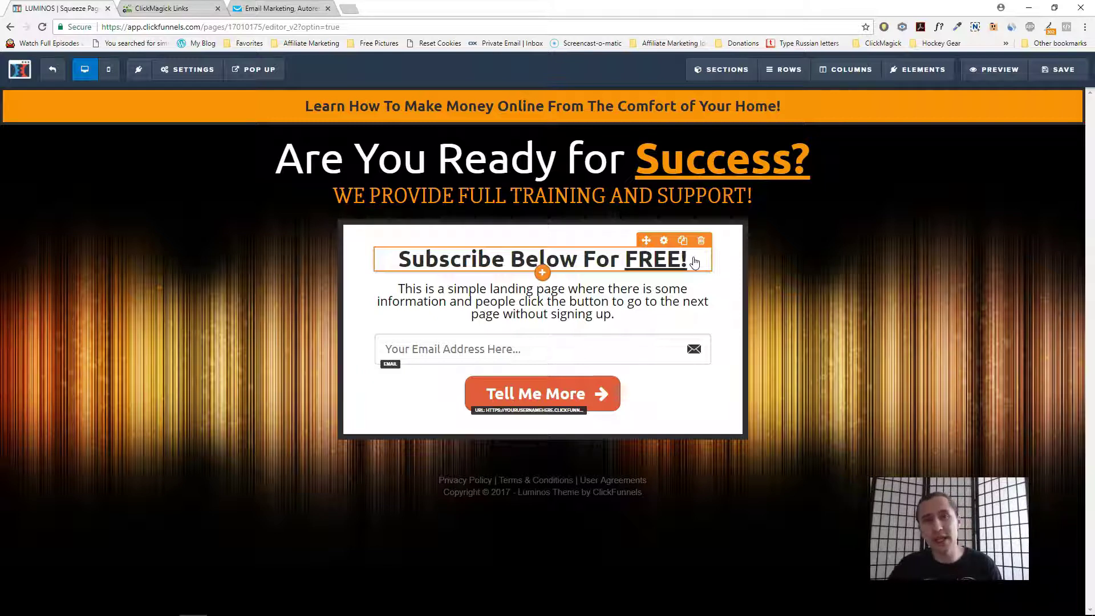
# In the ClickFunnels page's email integration settings, choose the null (Html Form) integration with the Integrate Existing Form action
pyautogui.click(286, 8)
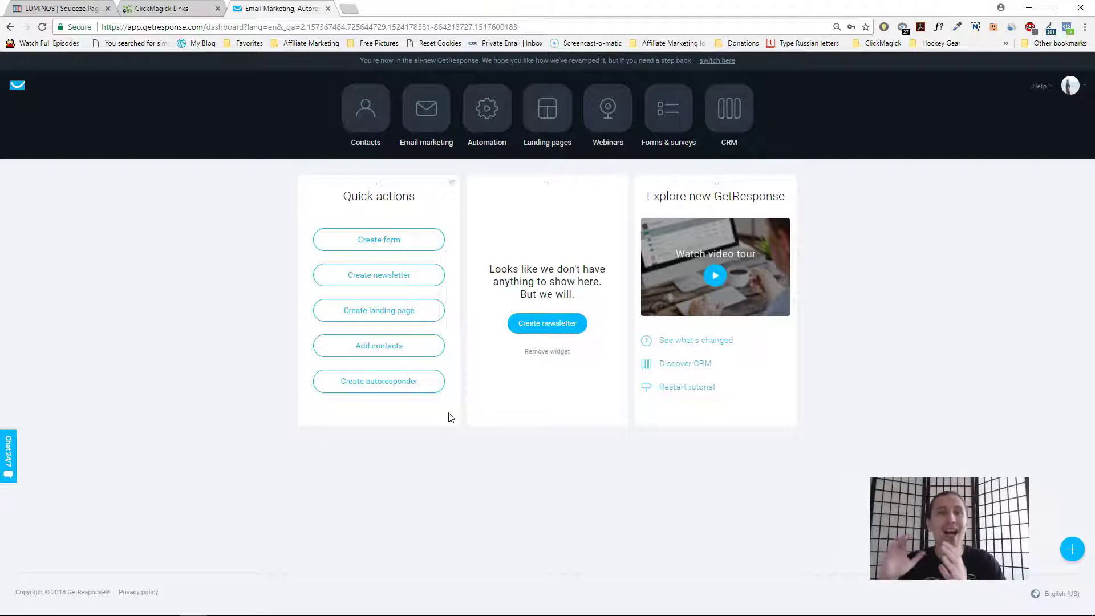
pyautogui.click(57, 8)
pyautogui.click(188, 69)
pyautogui.click(196, 105)
pyautogui.click(1002, 235)
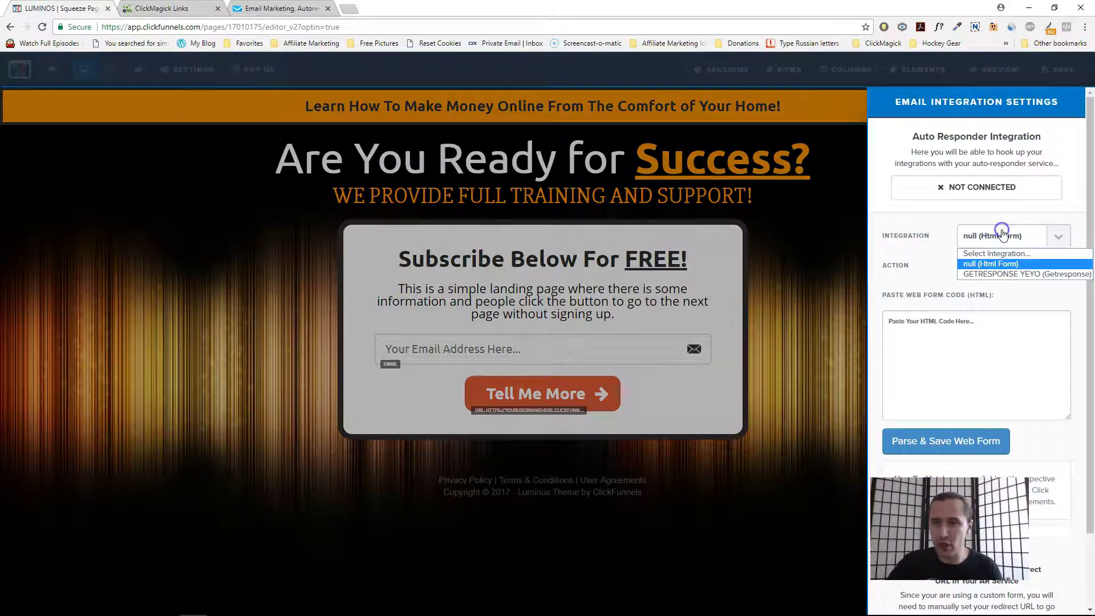
pyautogui.click(990, 236)
pyautogui.click(990, 236)
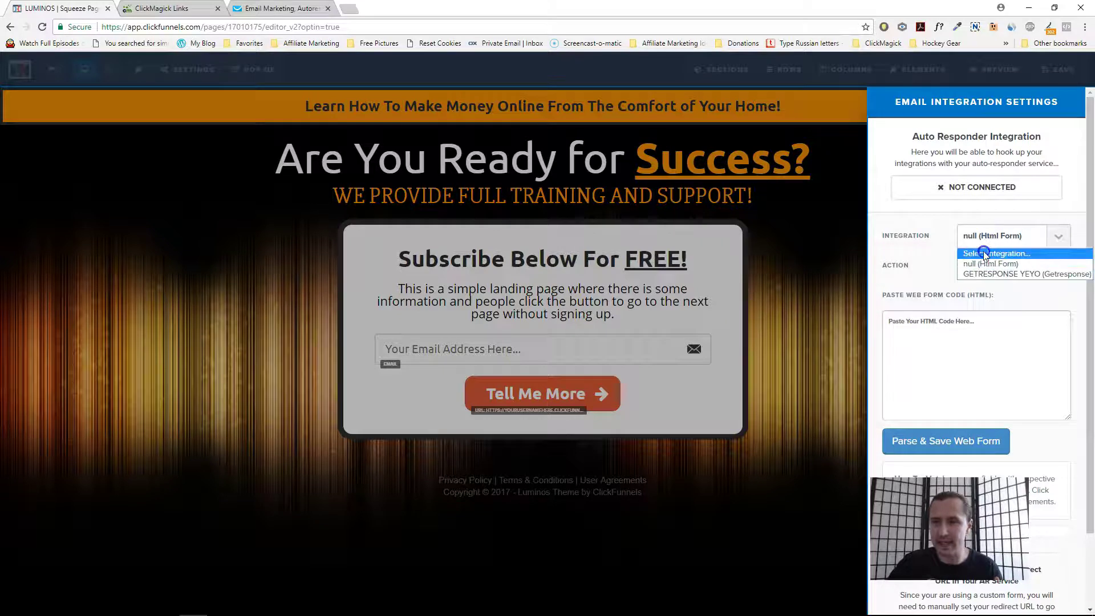
pyautogui.click(990, 252)
pyautogui.click(991, 244)
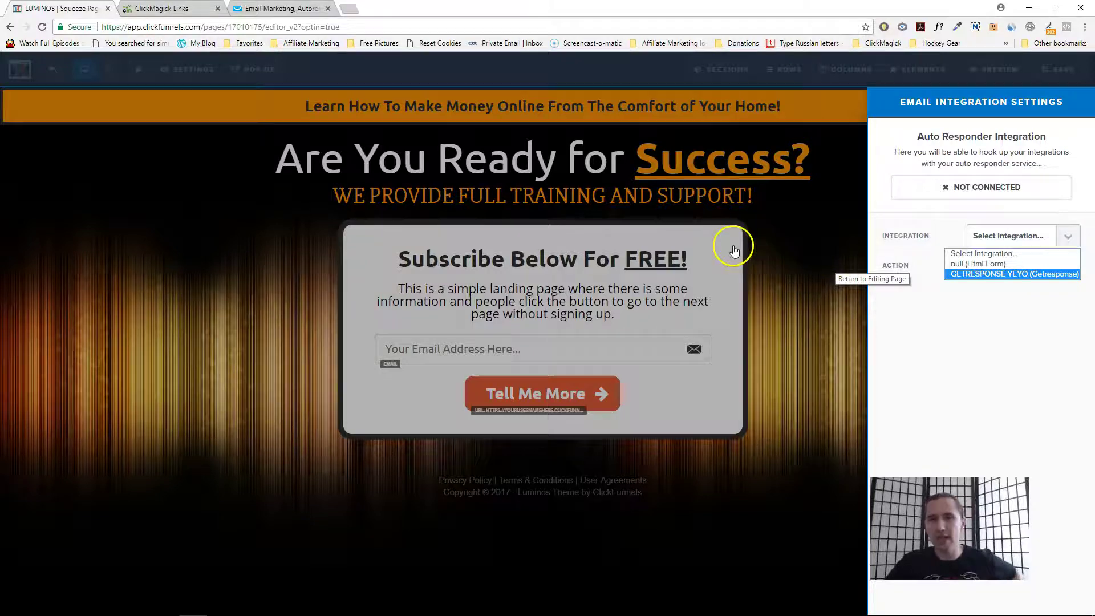
pyautogui.click(972, 263)
pyautogui.click(999, 265)
pyautogui.click(978, 293)
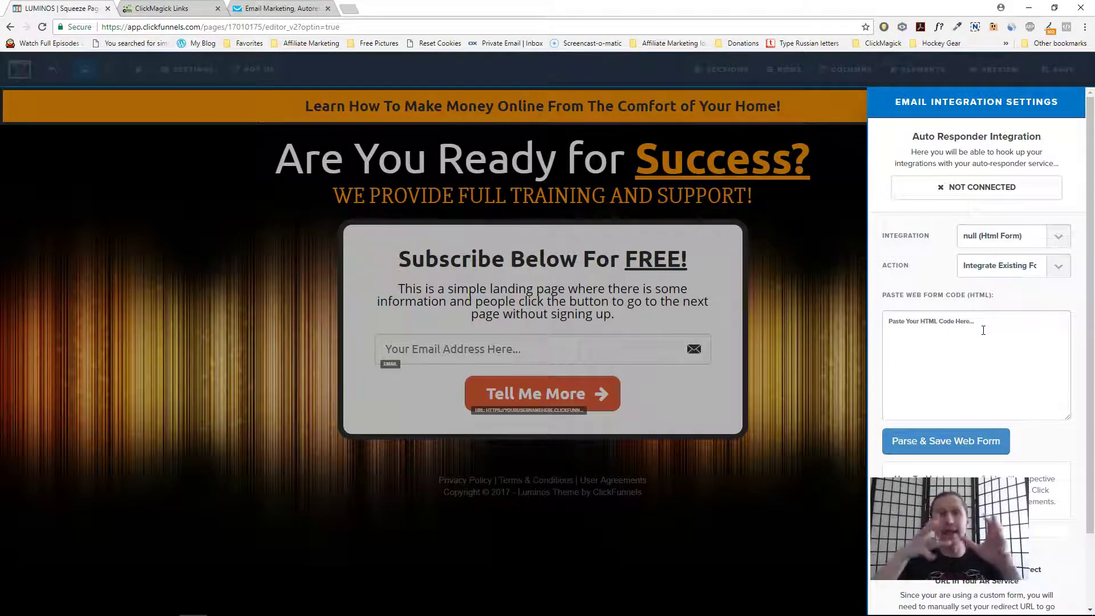
# Switch to GetResponse, create a new plain HTML form and select all of its generated code
pyautogui.hotkey('ctrl', '3')
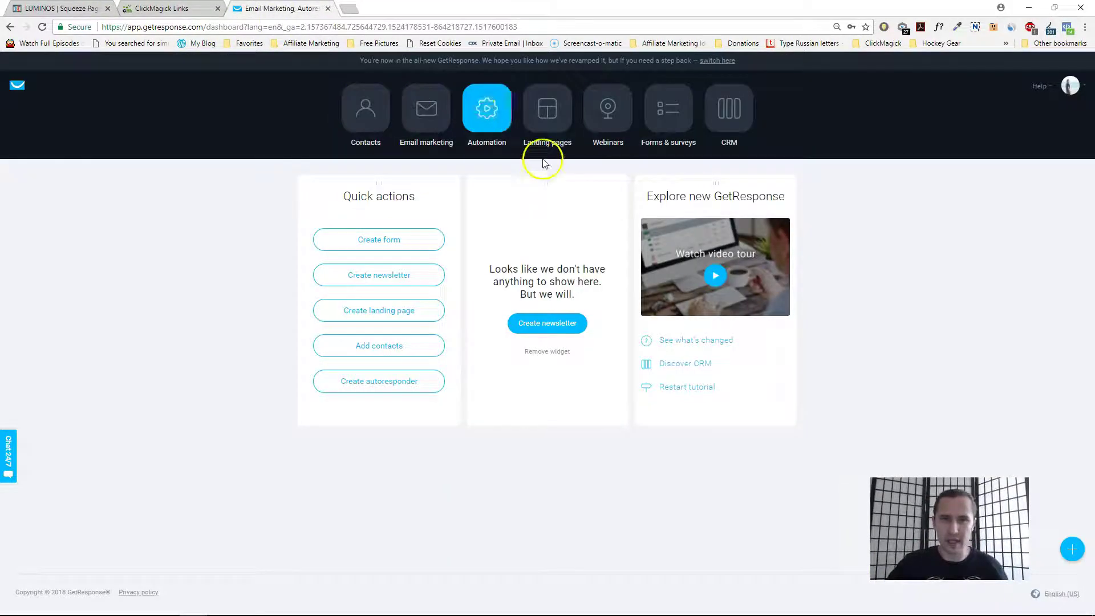
pyautogui.click(677, 104)
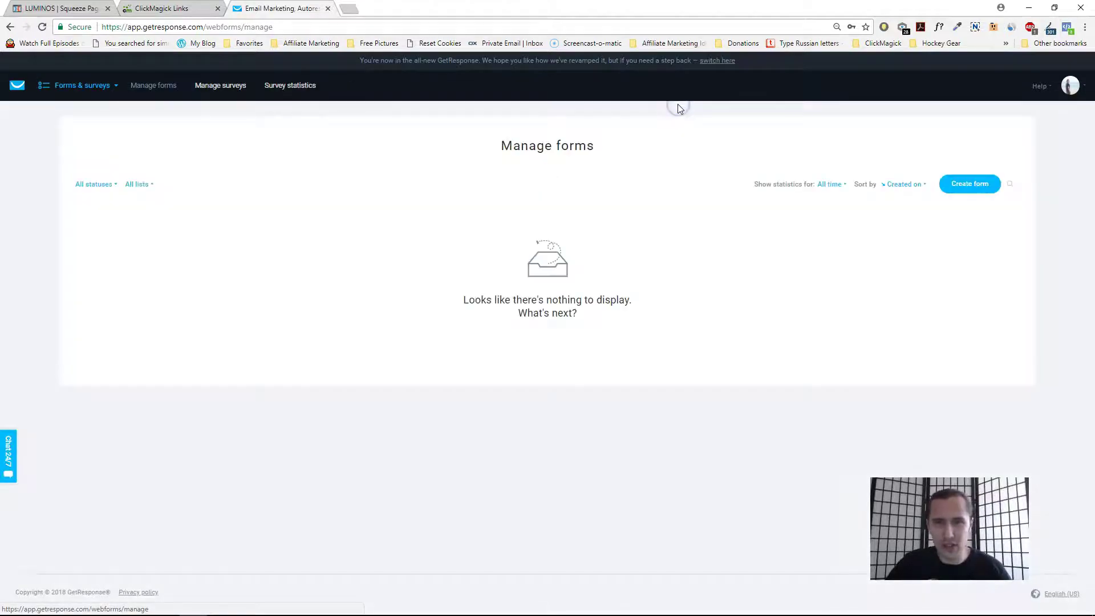
pyautogui.click(966, 182)
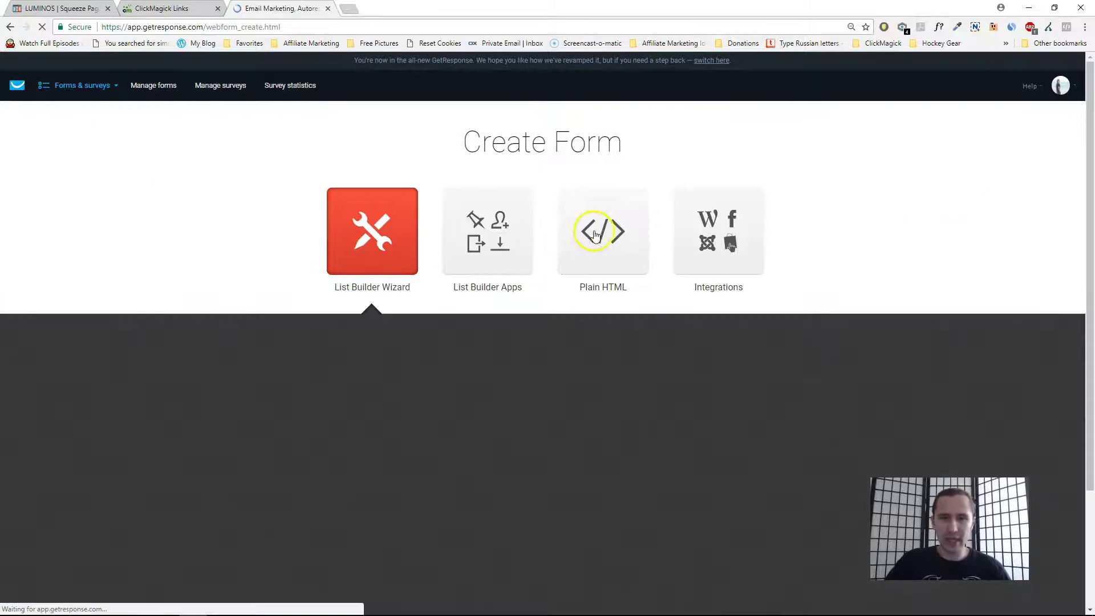
pyautogui.click(594, 234)
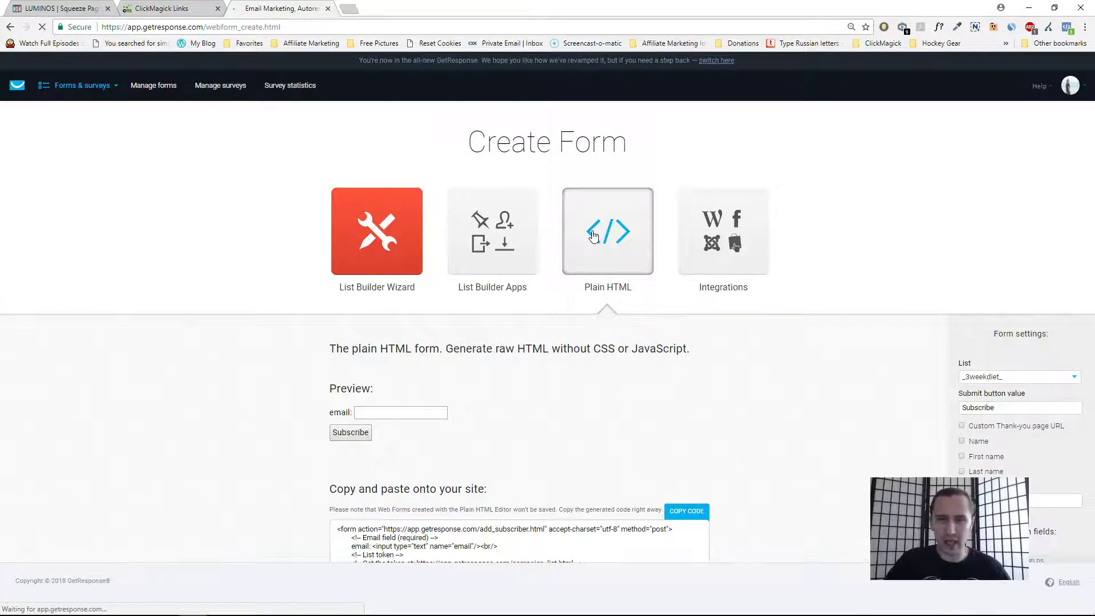
pyautogui.scroll(-3, 228, 420)
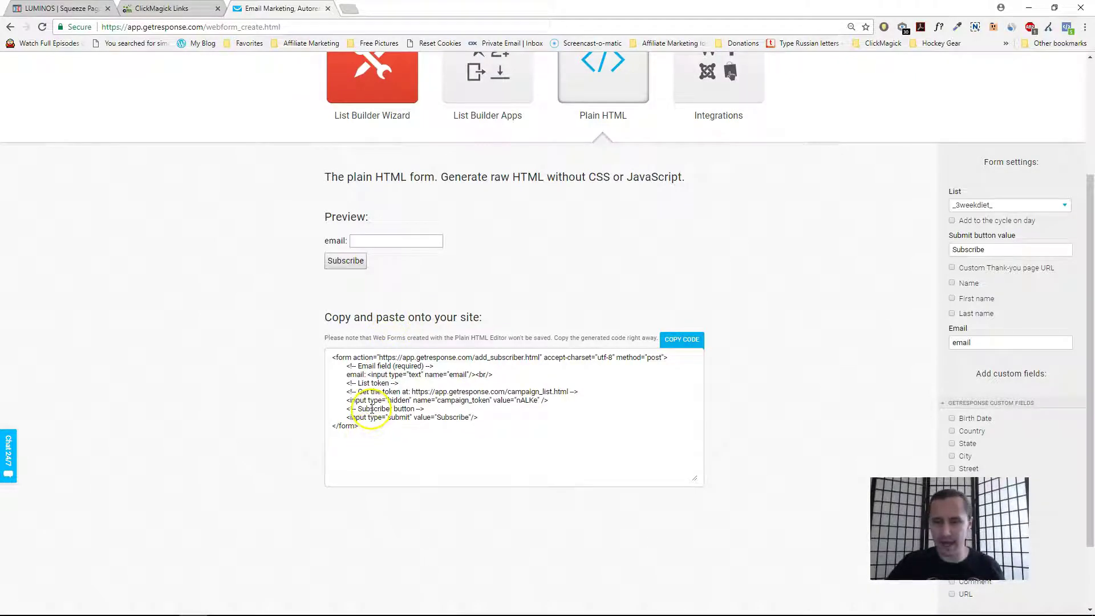
pyautogui.click(360, 239)
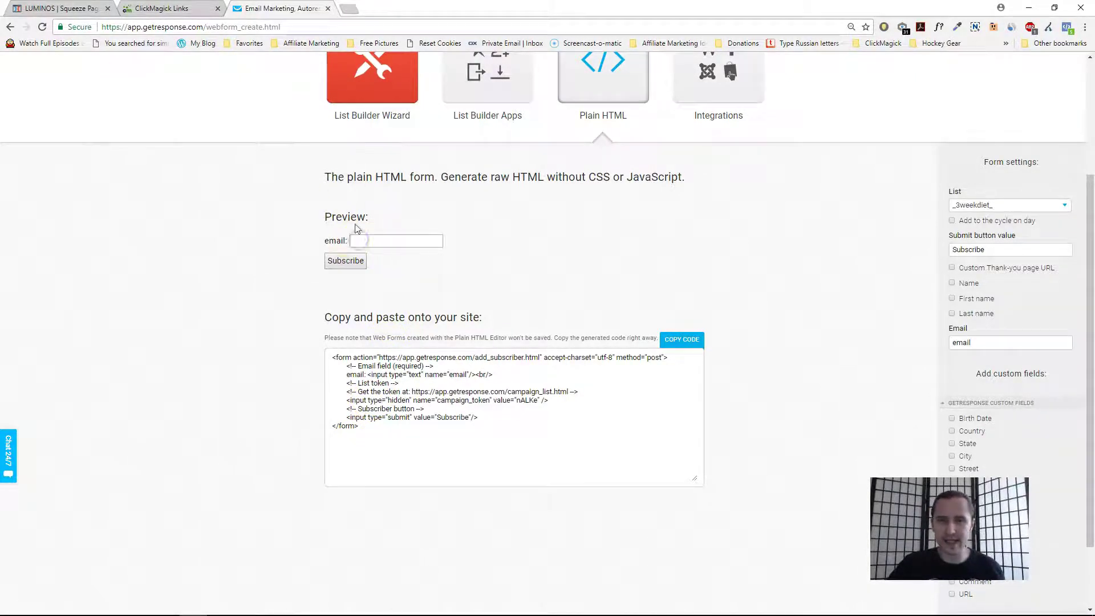
pyautogui.moveTo(361, 430); pyautogui.dragTo(300, 357)
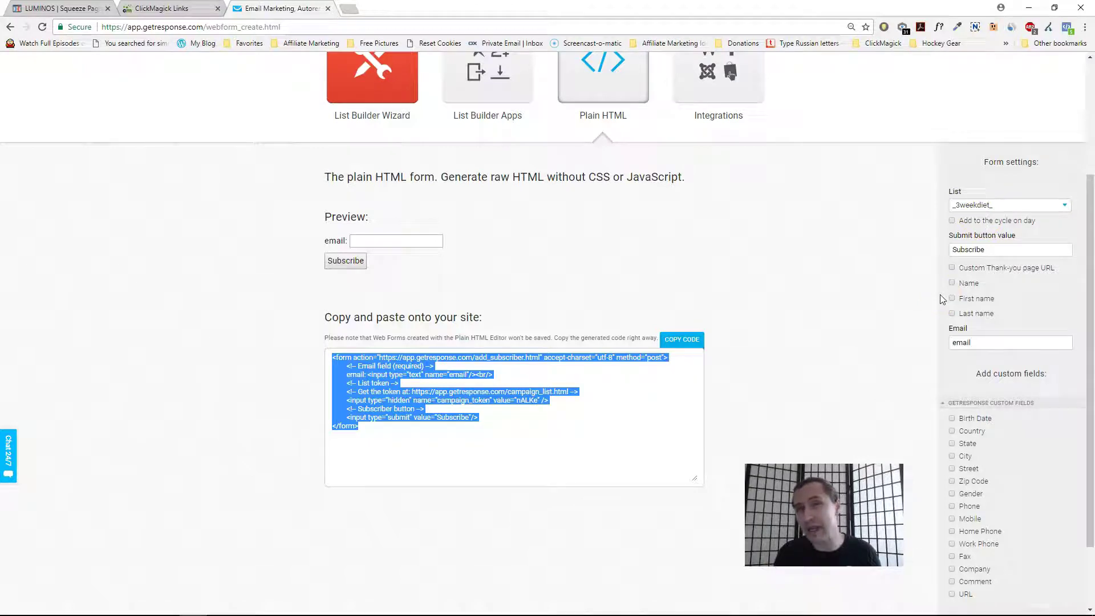
# Set the form to add subscribers to the cycle on day 0 and enable a custom thank-you page URL
pyautogui.click(951, 222)
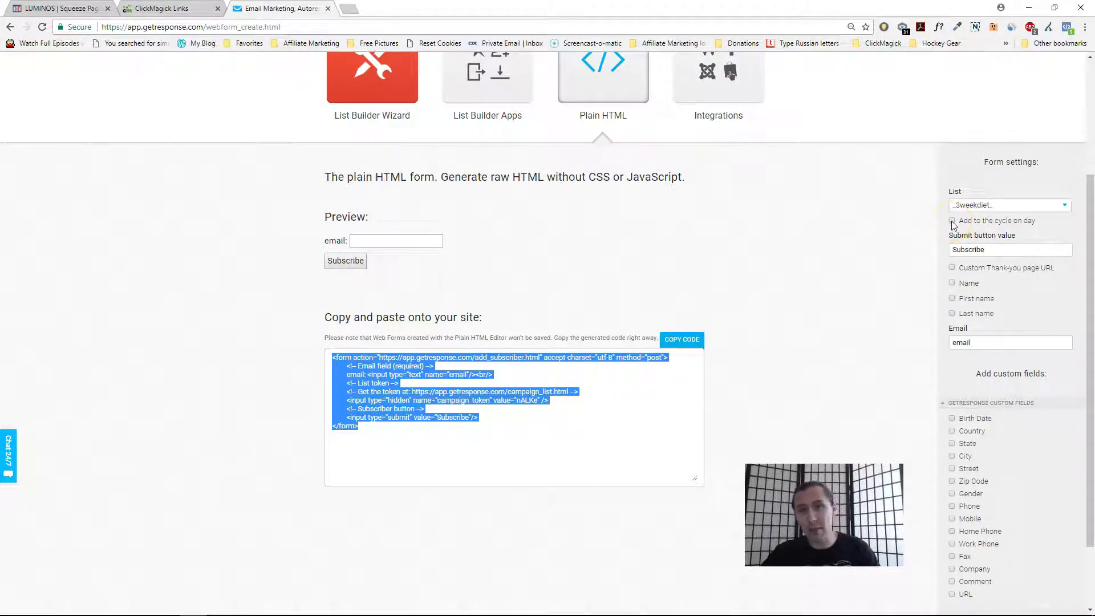
pyautogui.click(951, 221)
pyautogui.click(898, 296)
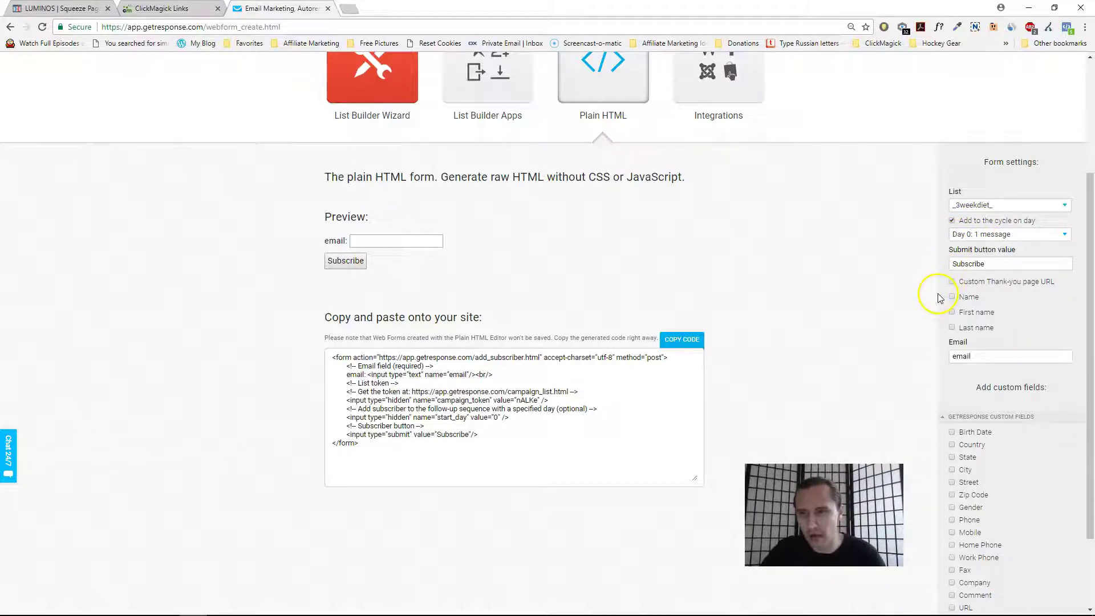
pyautogui.click(952, 282)
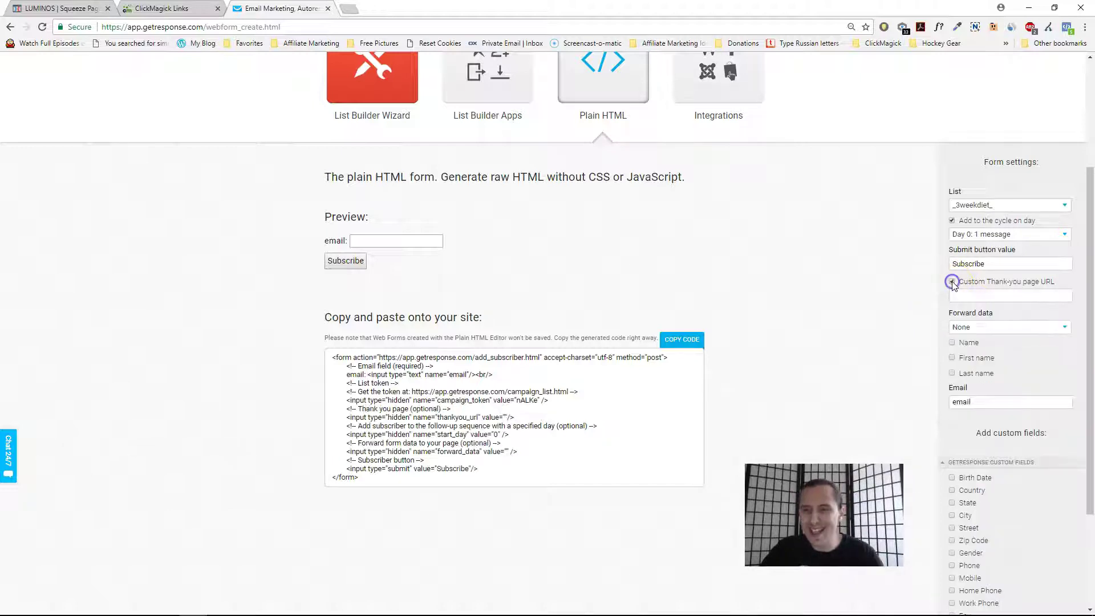
pyautogui.click(960, 296)
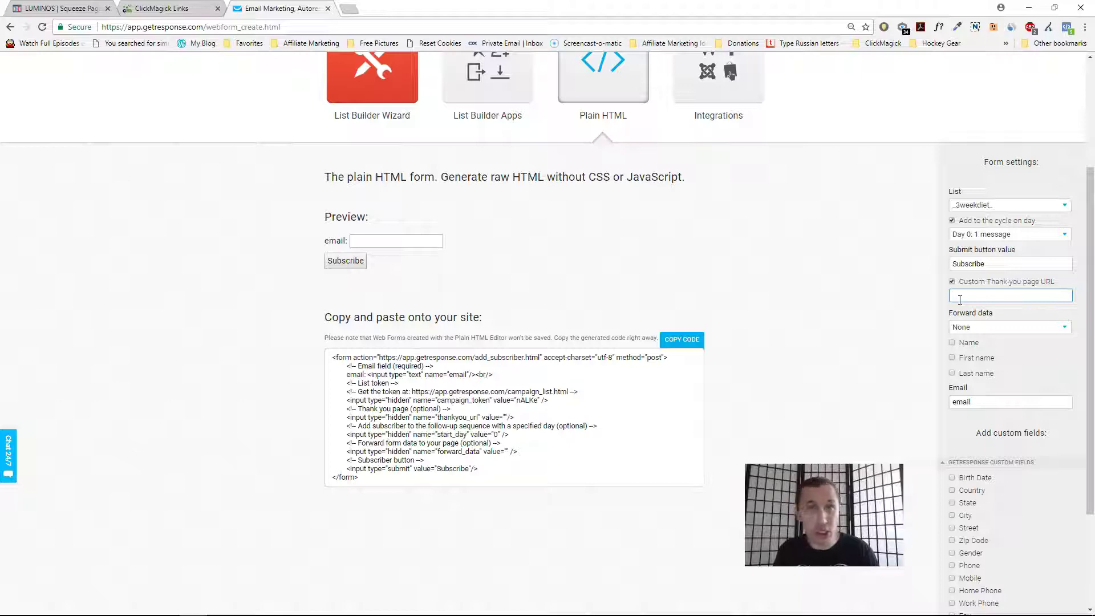
# Switch to ClickMagick and copy the tracking link of the ClickBank Piano For All entry
pyautogui.click(162, 9)
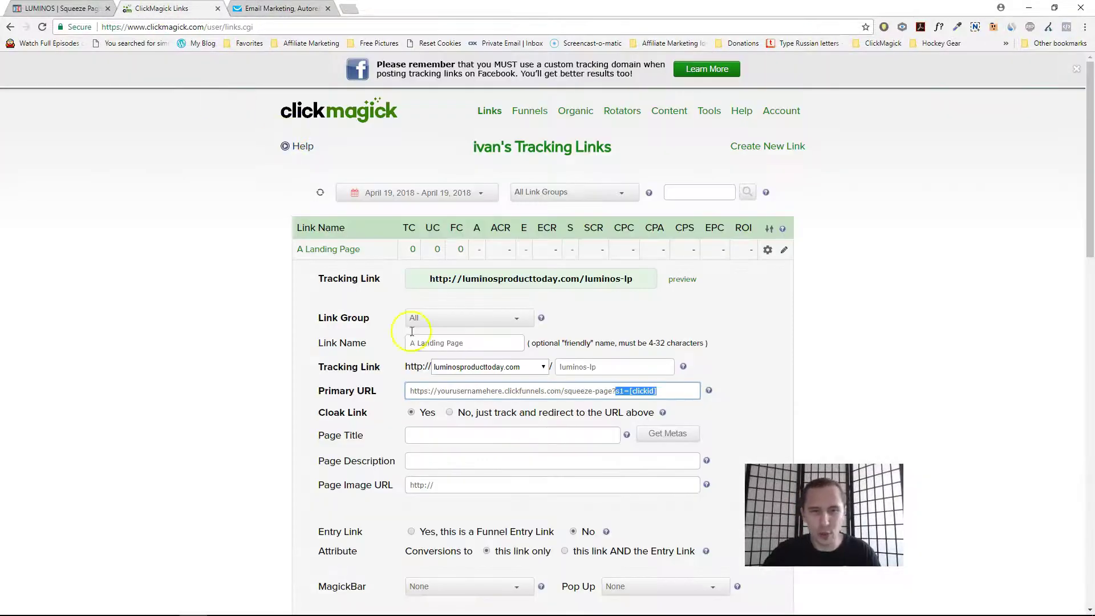
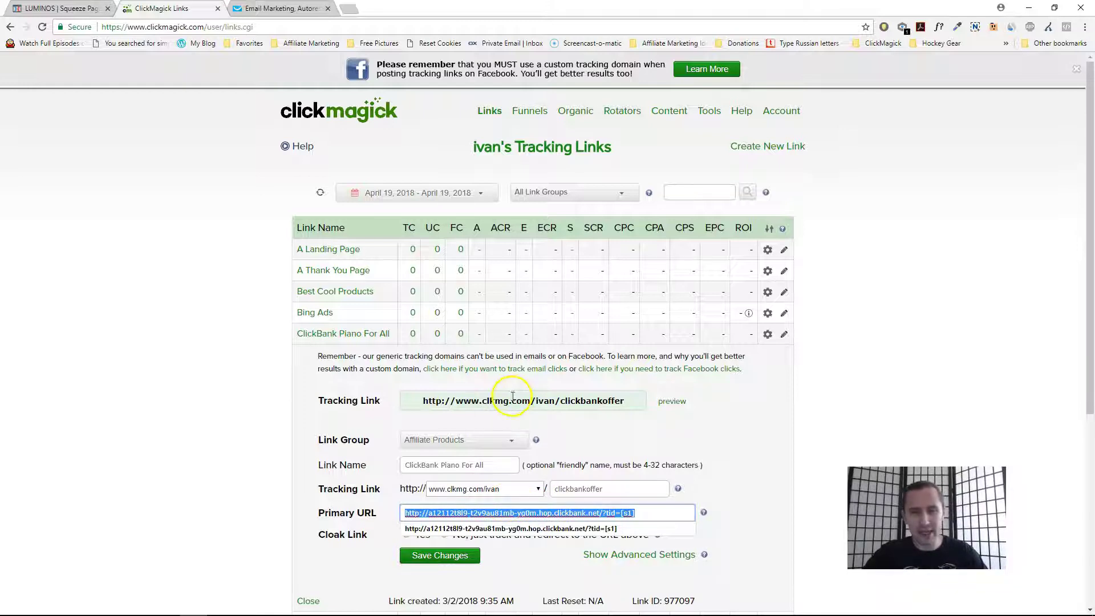
pyautogui.click(507, 401)
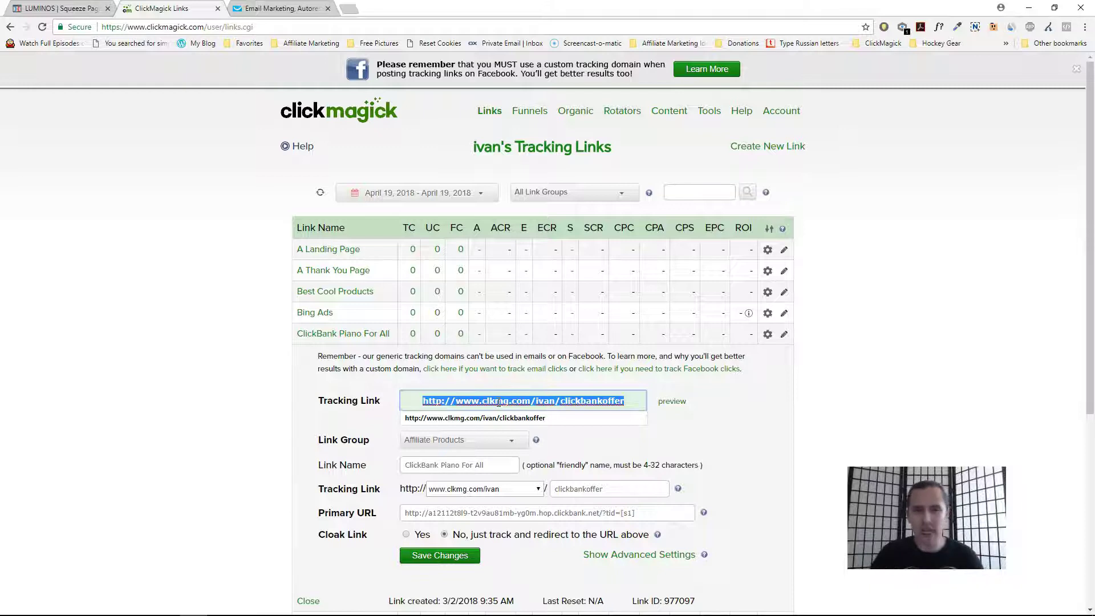
pyautogui.click(525, 512)
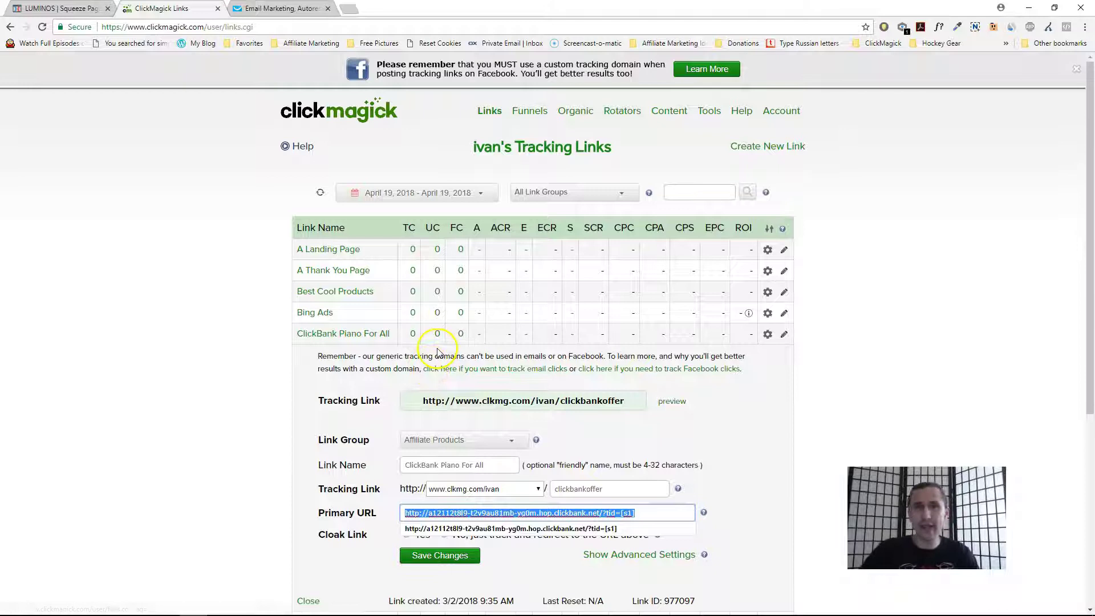
pyautogui.click(488, 405)
pyautogui.hotkey('ctrl', 'c')
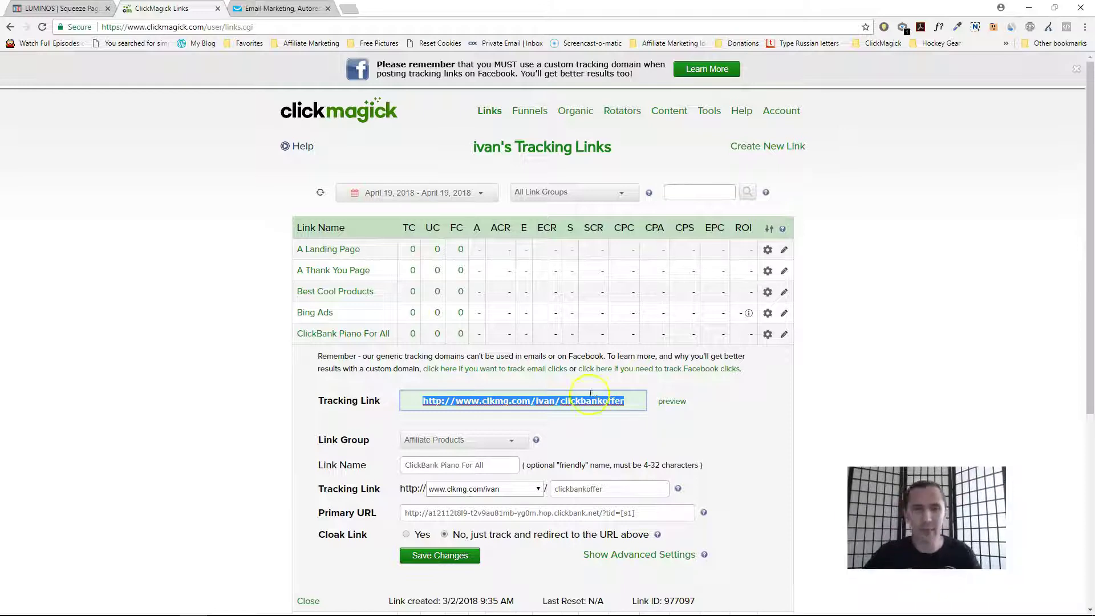
# Examine the A Thank You Page link's s1=[s1] parameter in its primary URL and its tracking link, then close its details
pyautogui.click(337, 334)
pyautogui.click(338, 272)
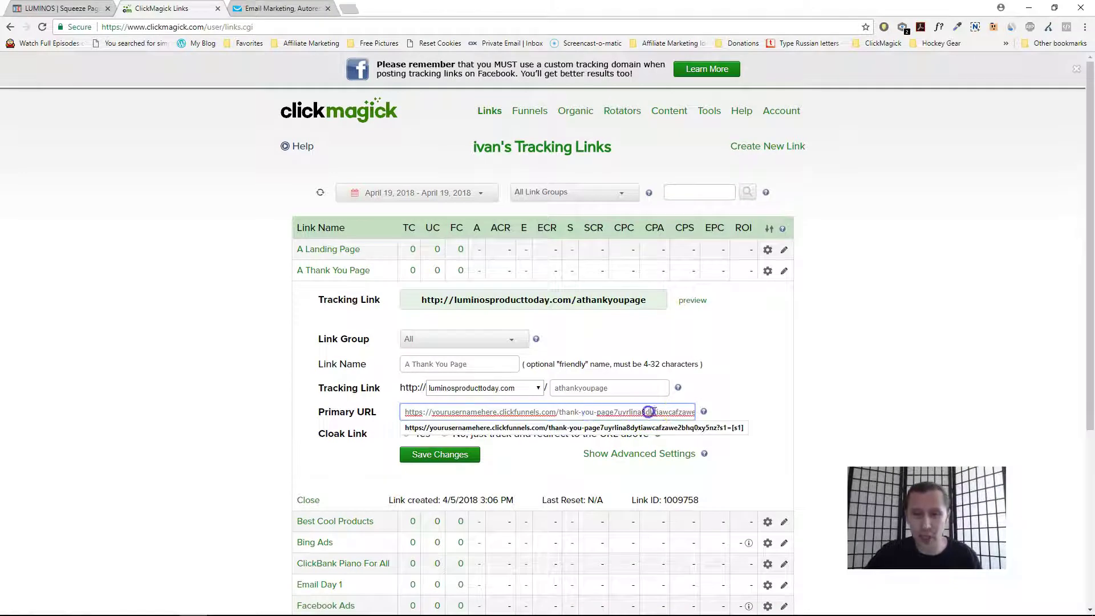
pyautogui.doubleClick(648, 411)
pyautogui.press('End')
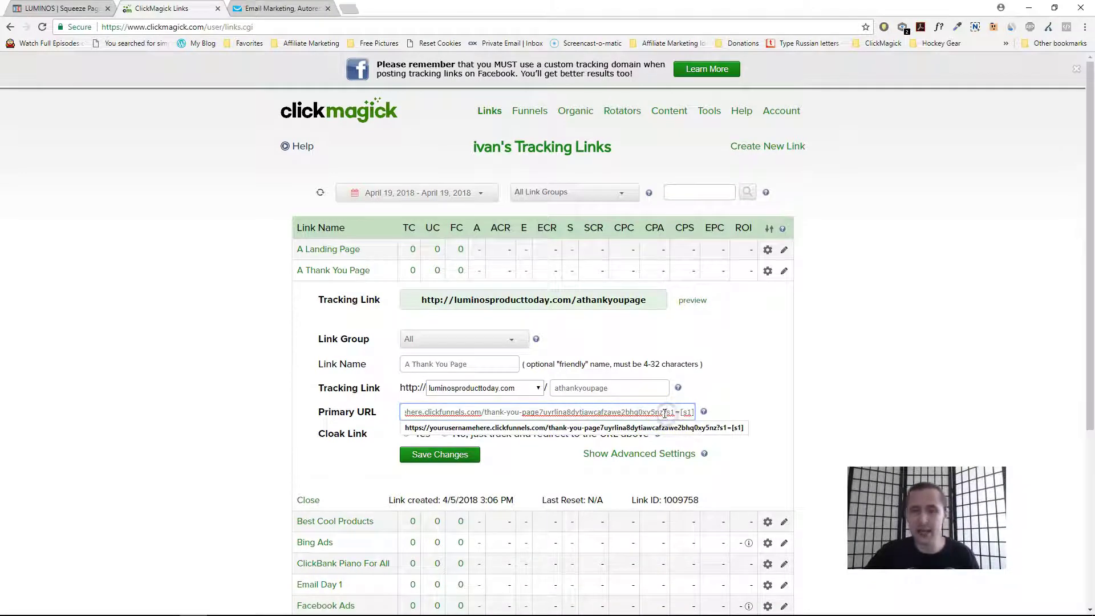
pyautogui.click(674, 412)
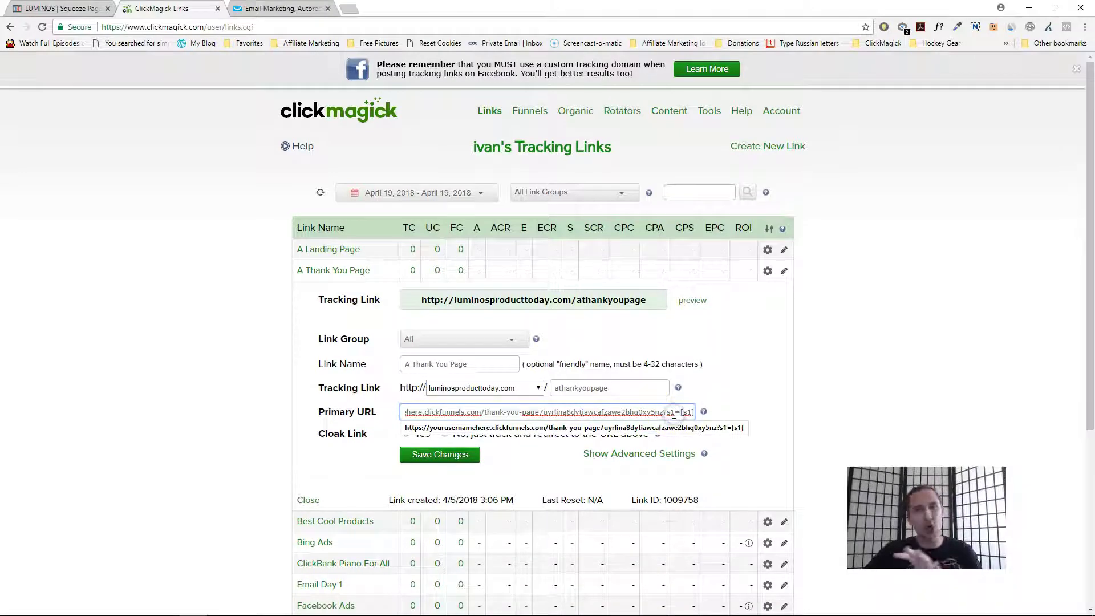
pyautogui.tripleClick(650, 415)
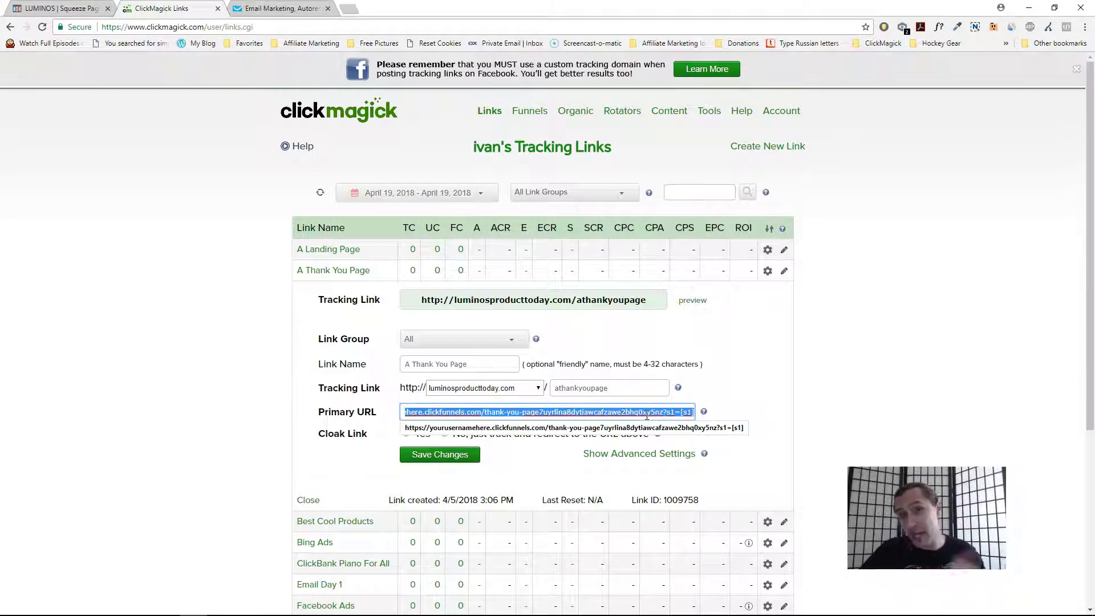
pyautogui.click(523, 303)
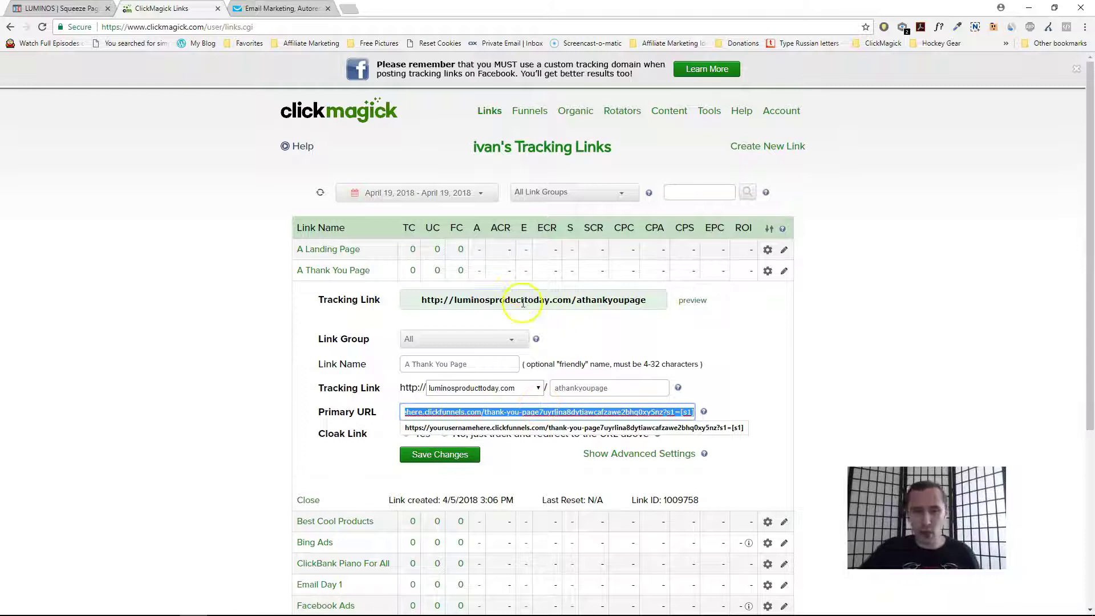
pyautogui.click(524, 302)
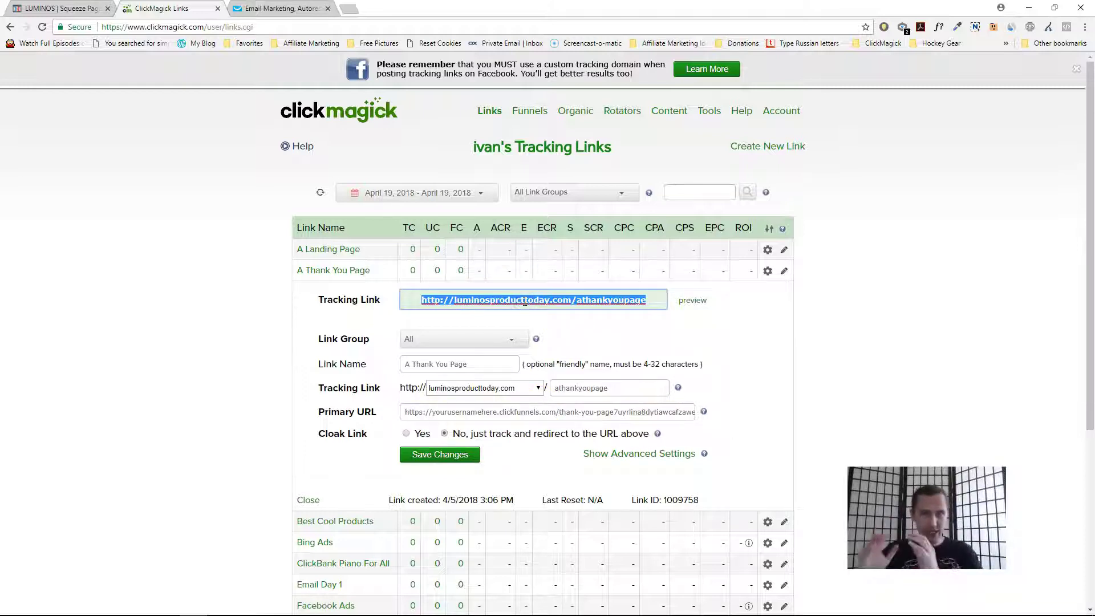
pyautogui.click(359, 272)
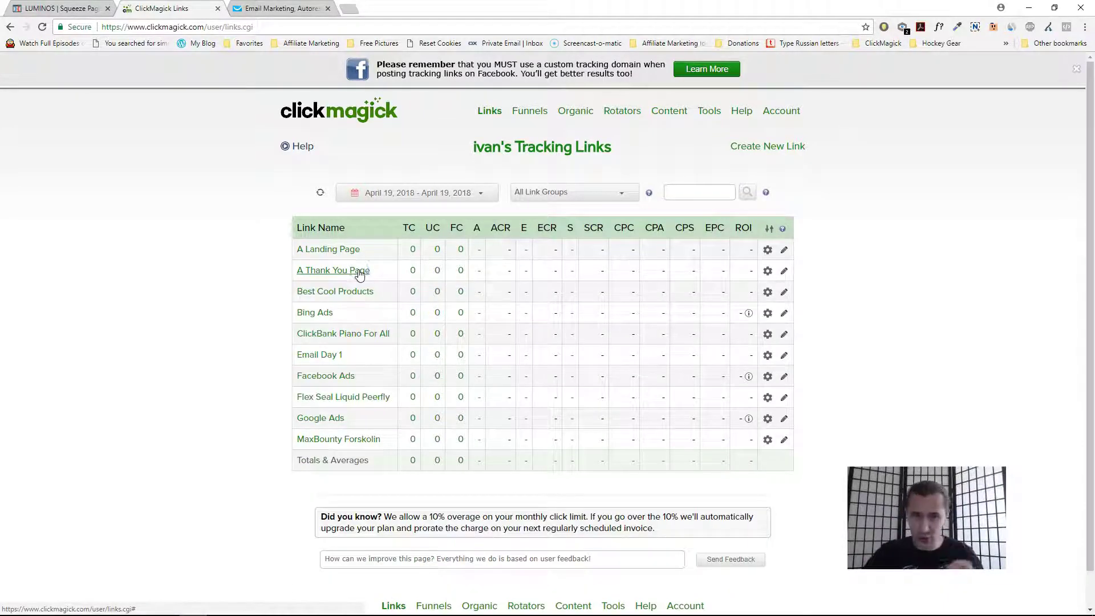
# Open the ClickBank Piano For All entry, copy its tracking link, and close its details
pyautogui.click(358, 334)
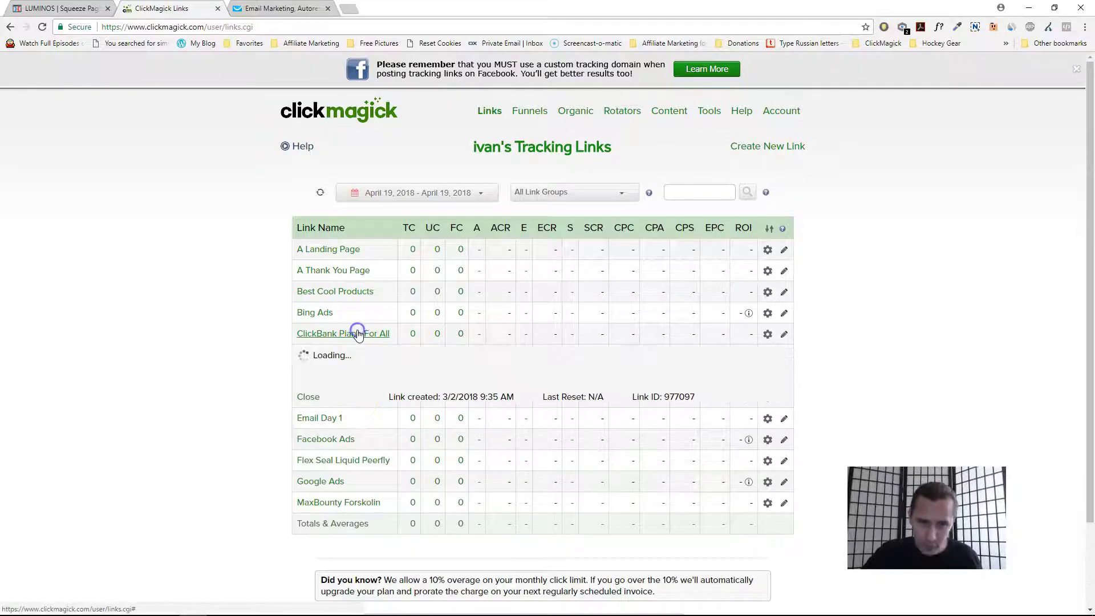
pyautogui.click(539, 402)
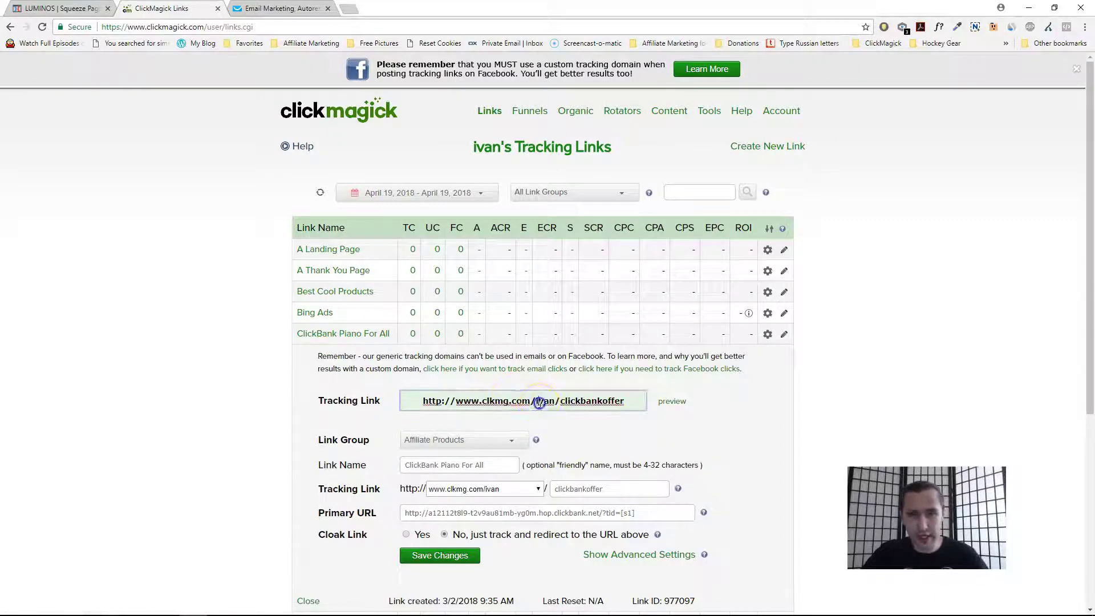
pyautogui.click(372, 334)
# Switch to GetResponse and set the custom thank-you page URL to the copied tracking link followed by /[s1]
pyautogui.hotkey('ctrl', 'Tab')
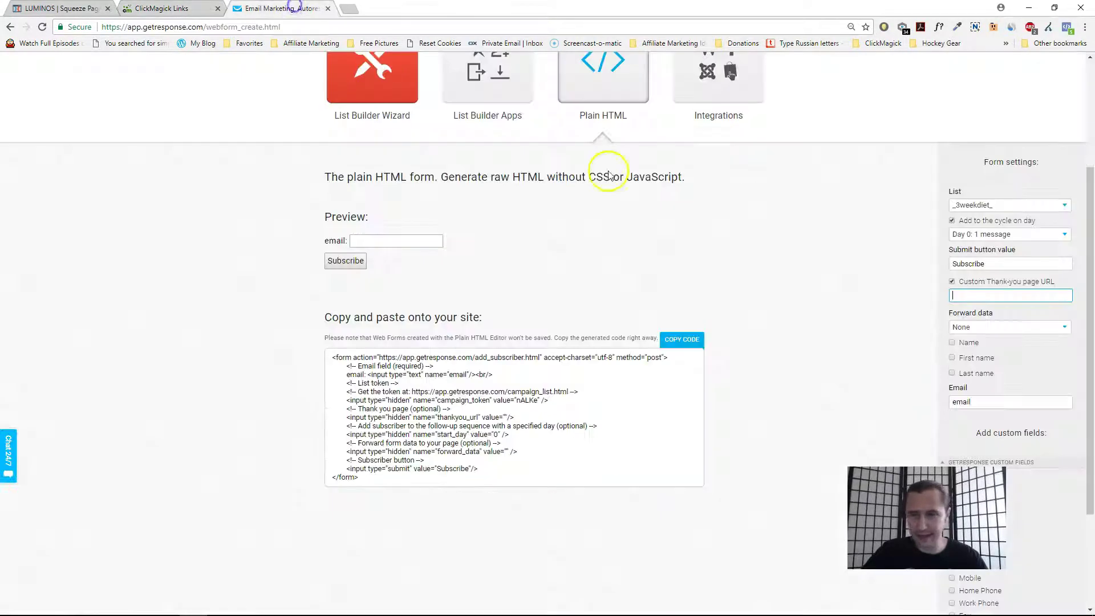
pyautogui.hotkey('ctrl', 'v')
pyautogui.write('/')
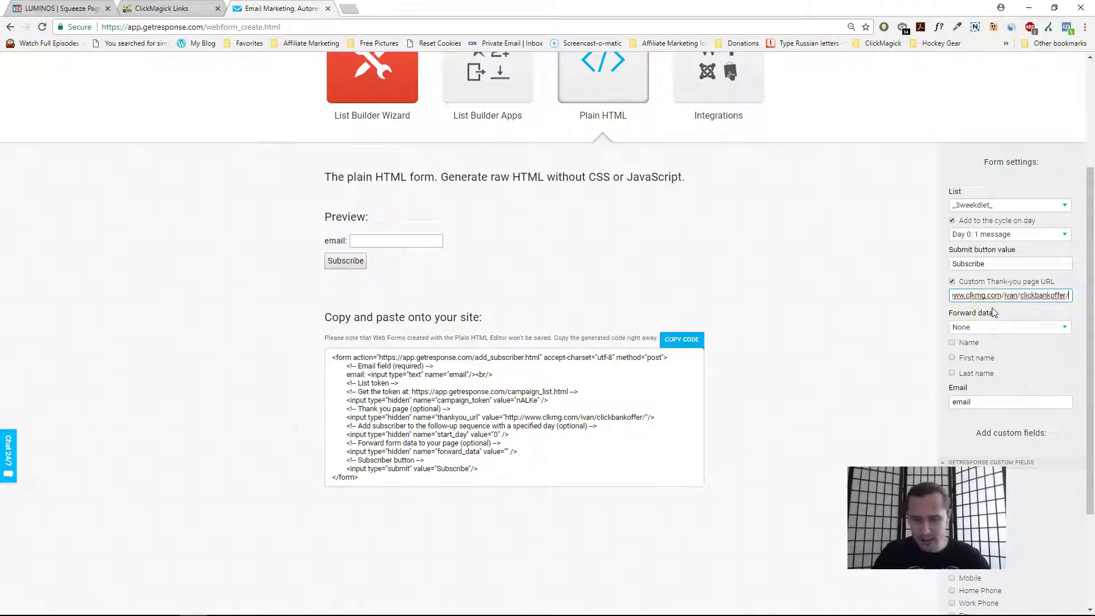
pyautogui.write('[s1]')
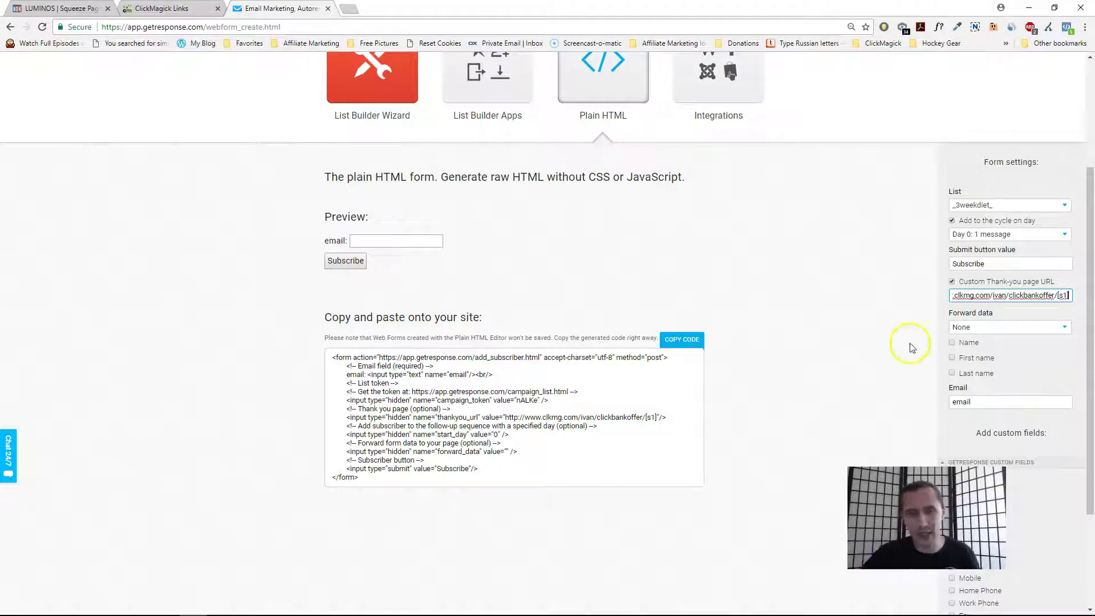
# Examine the thank-you URL in the generated form code and check the squeeze page in ClickFunnels, returning to GetResponse
pyautogui.click(505, 415)
pyautogui.moveTo(506, 416); pyautogui.dragTo(656, 419)
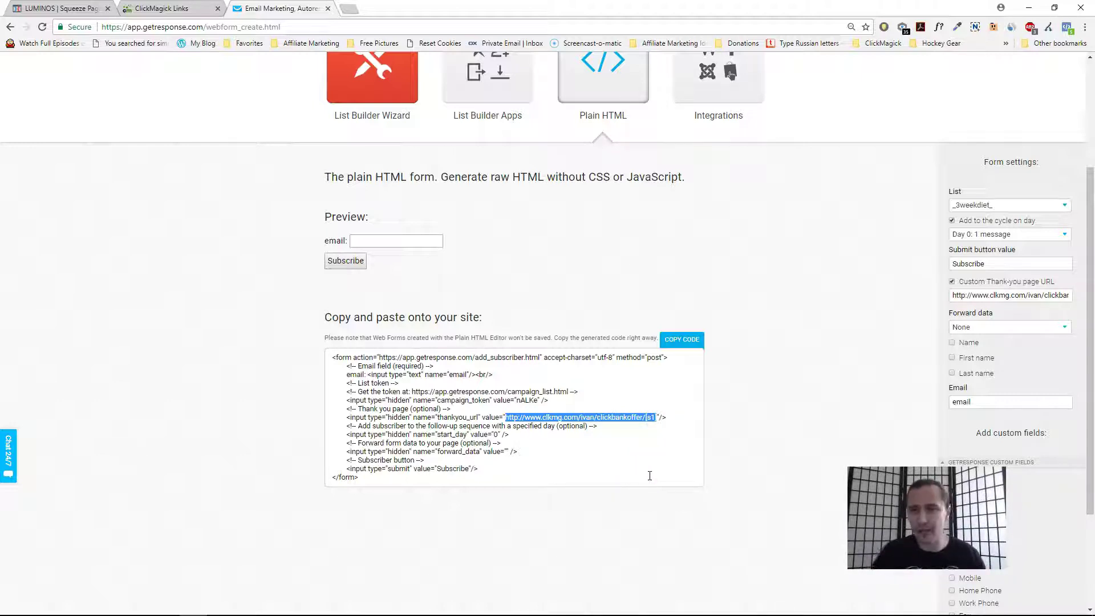
pyautogui.click(950, 432)
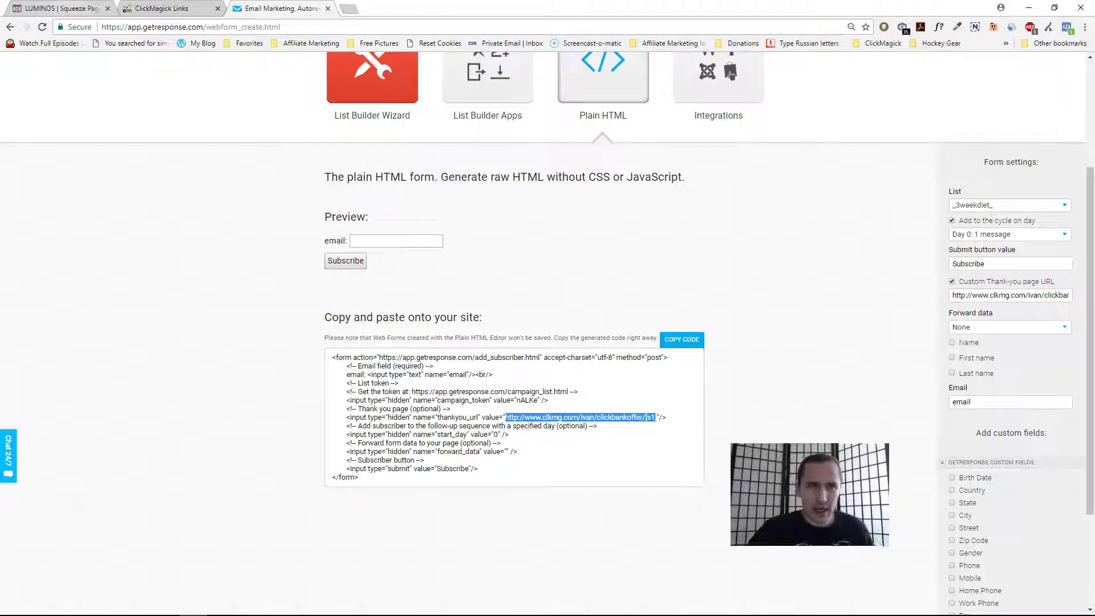
pyautogui.click(60, 8)
pyautogui.click(436, 315)
pyautogui.hotkey('ctrl', 'shift', 'Tab')
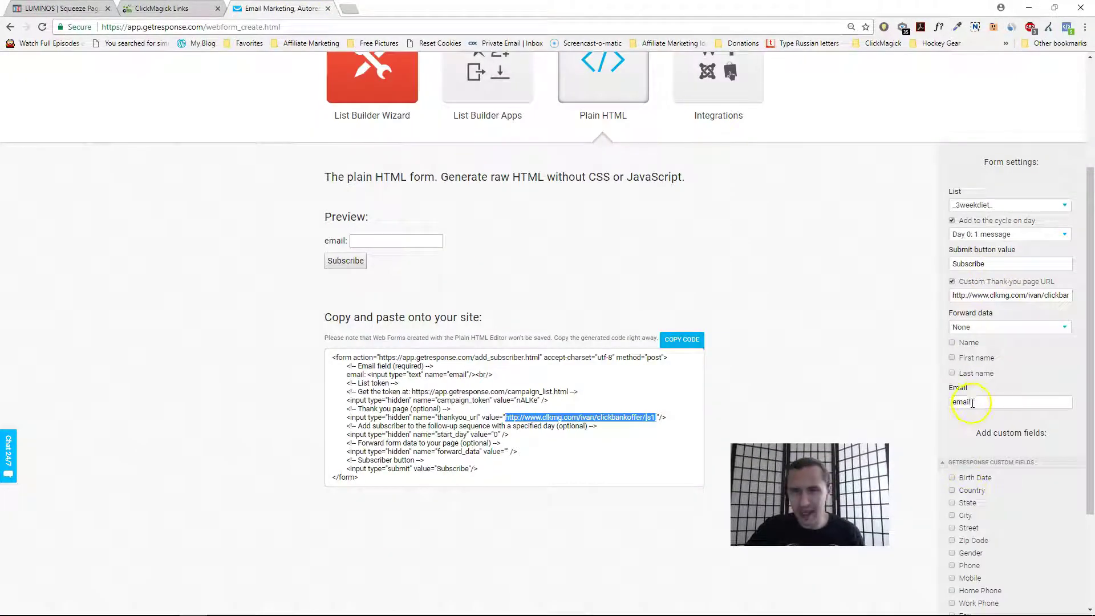
# Try adding the Birth Date, Country and Name fields to the form, and remove them again
pyautogui.click(951, 344)
pyautogui.click(953, 345)
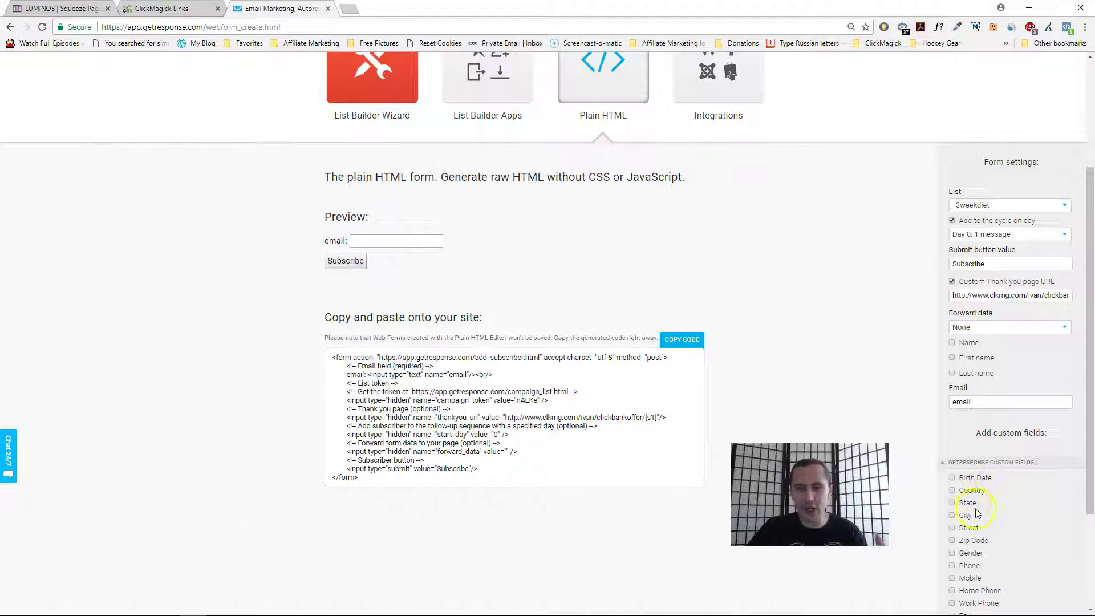
pyautogui.click(967, 478)
pyautogui.click(966, 490)
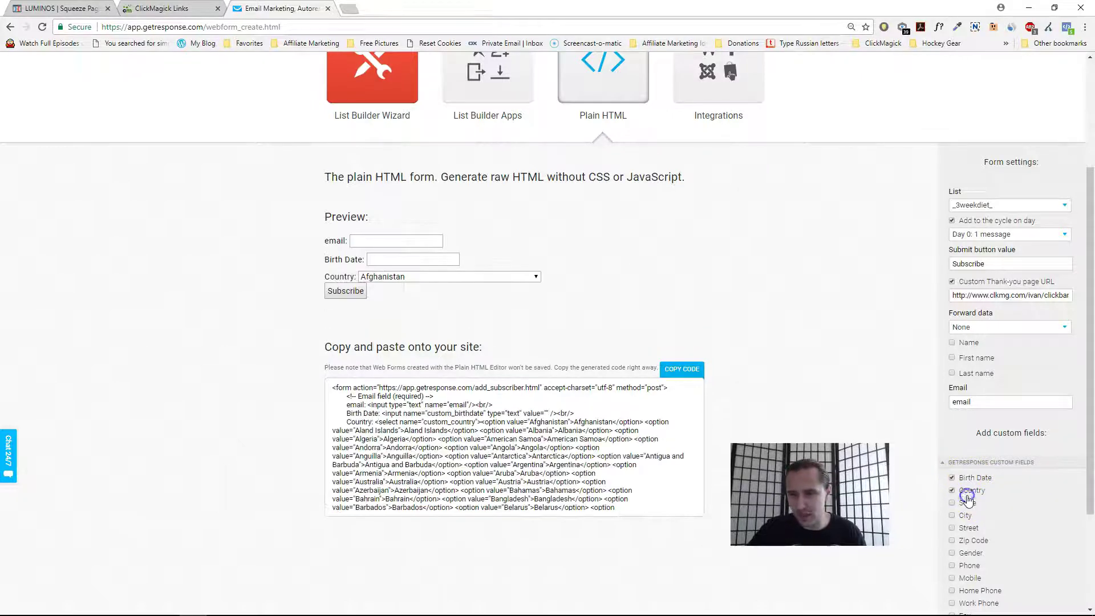
pyautogui.click(969, 478)
pyautogui.click(969, 491)
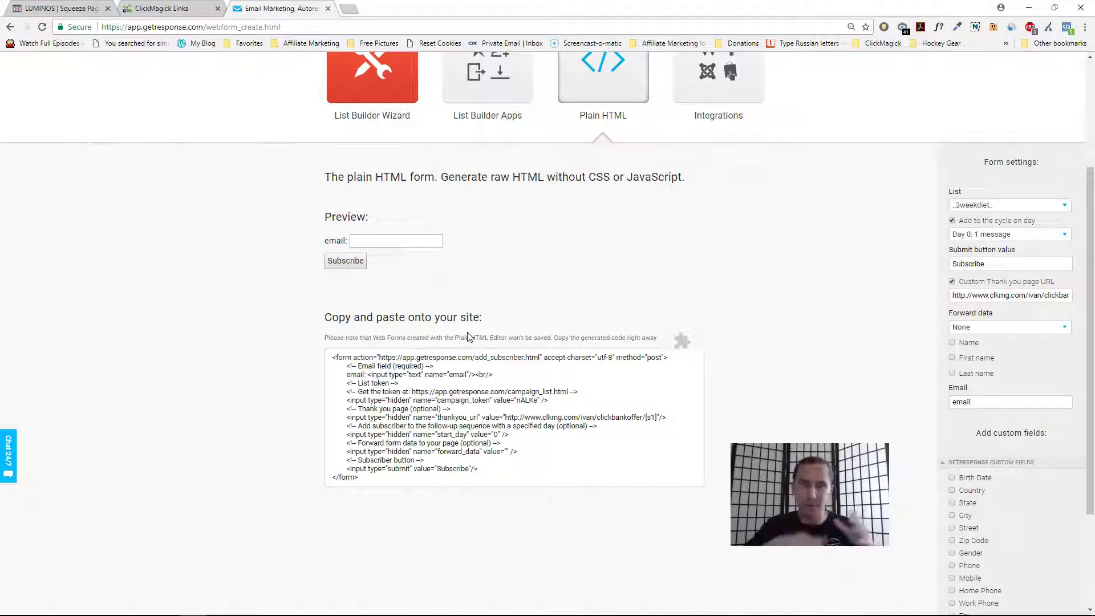
pyautogui.click(600, 399)
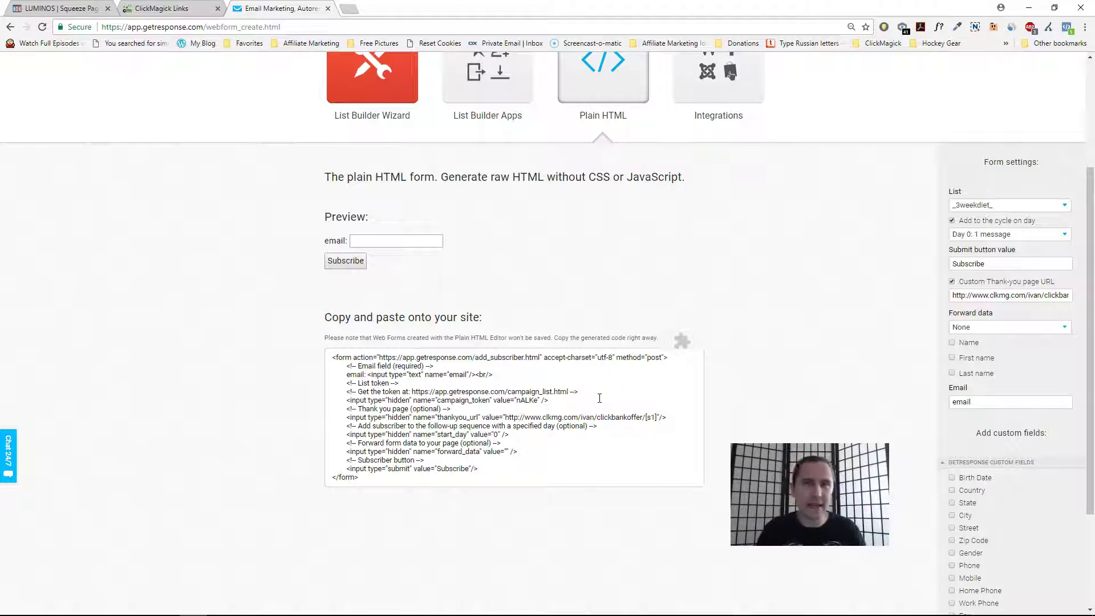
pyautogui.click(967, 344)
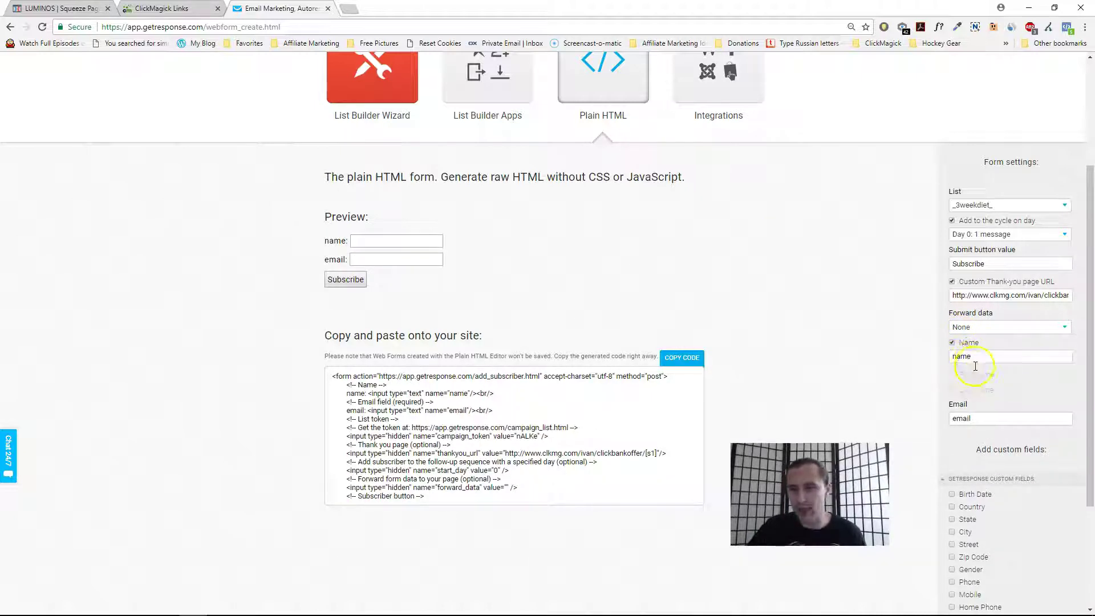
pyautogui.click(953, 343)
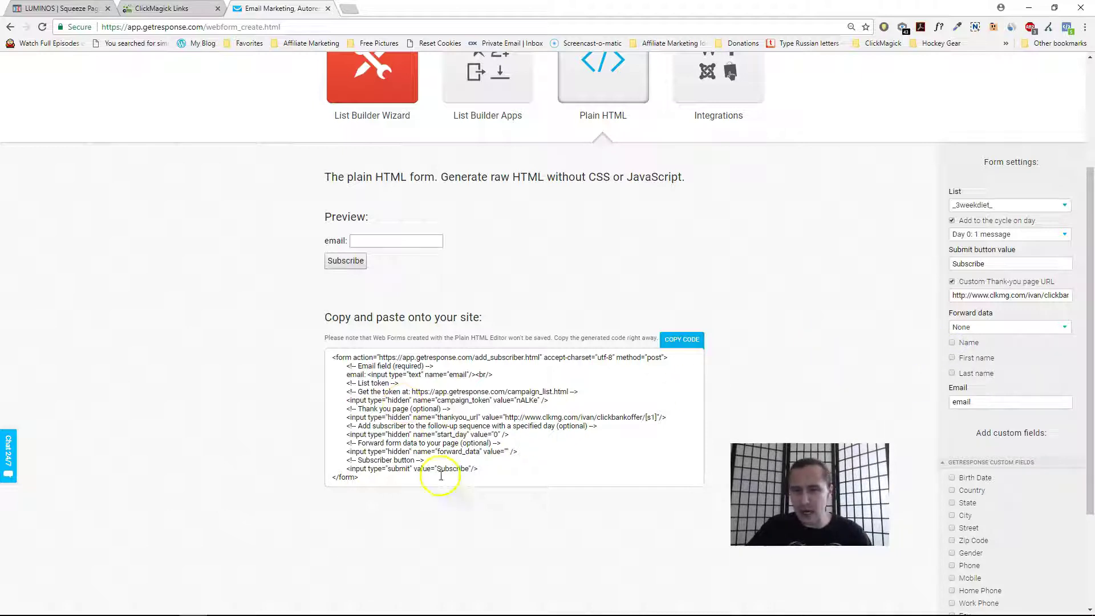
# Copy all of the generated form code, dismissing the request to run Flash
pyautogui.moveTo(361, 479); pyautogui.dragTo(303, 359)
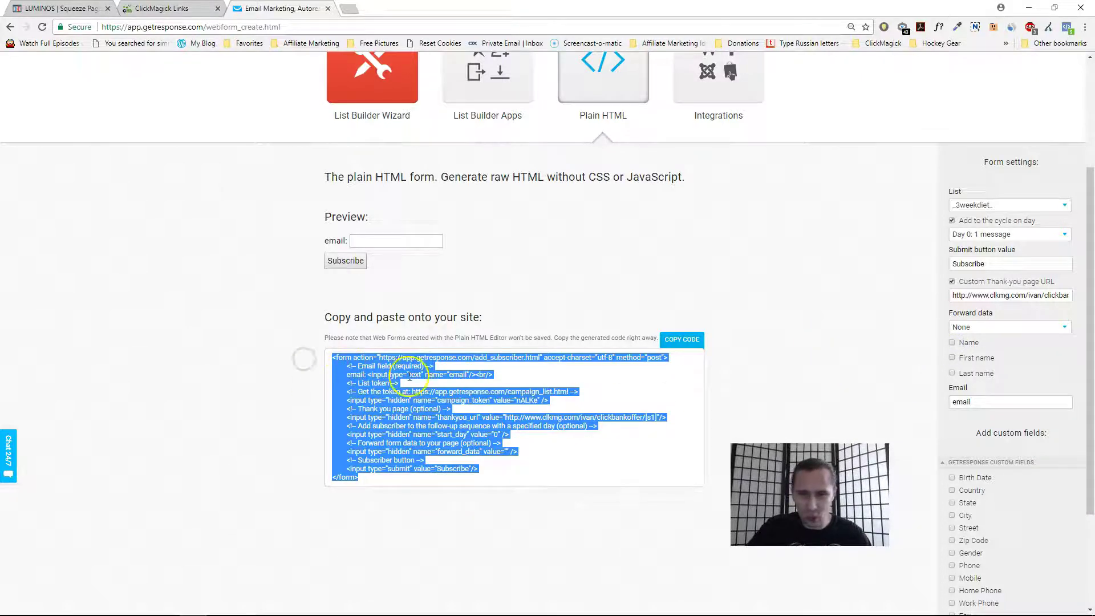
pyautogui.click(681, 339)
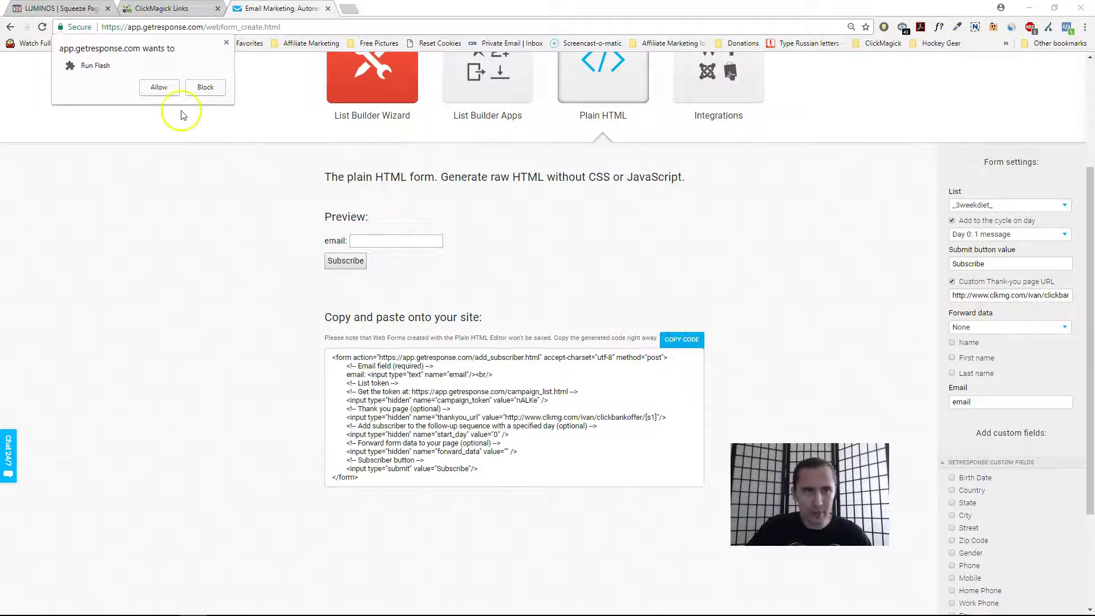
pyautogui.click(227, 42)
pyautogui.click(369, 476)
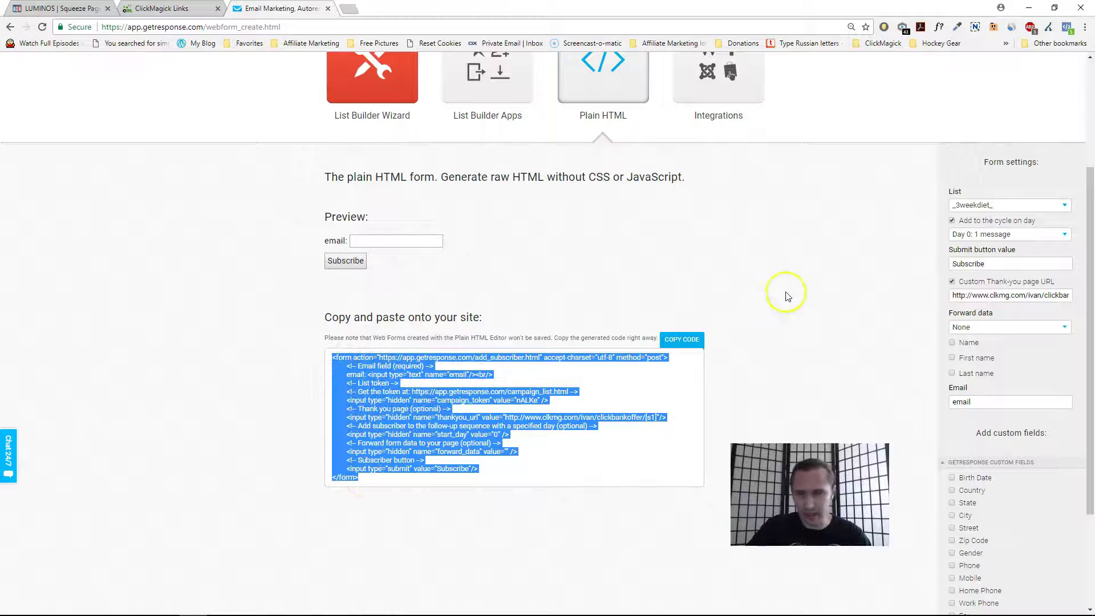
pyautogui.scroll(-1, 776, 303)
pyautogui.scroll(2, 776, 308)
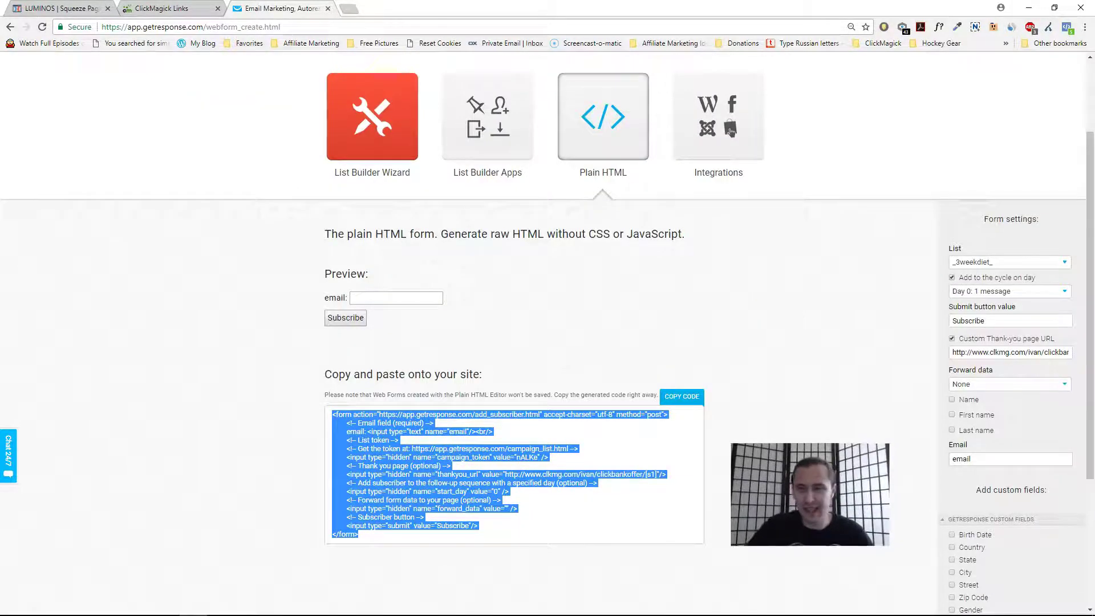
# Switch to ClickFunnels, paste the form code into the email integration's web form code, and parse and save it
pyautogui.click(60, 8)
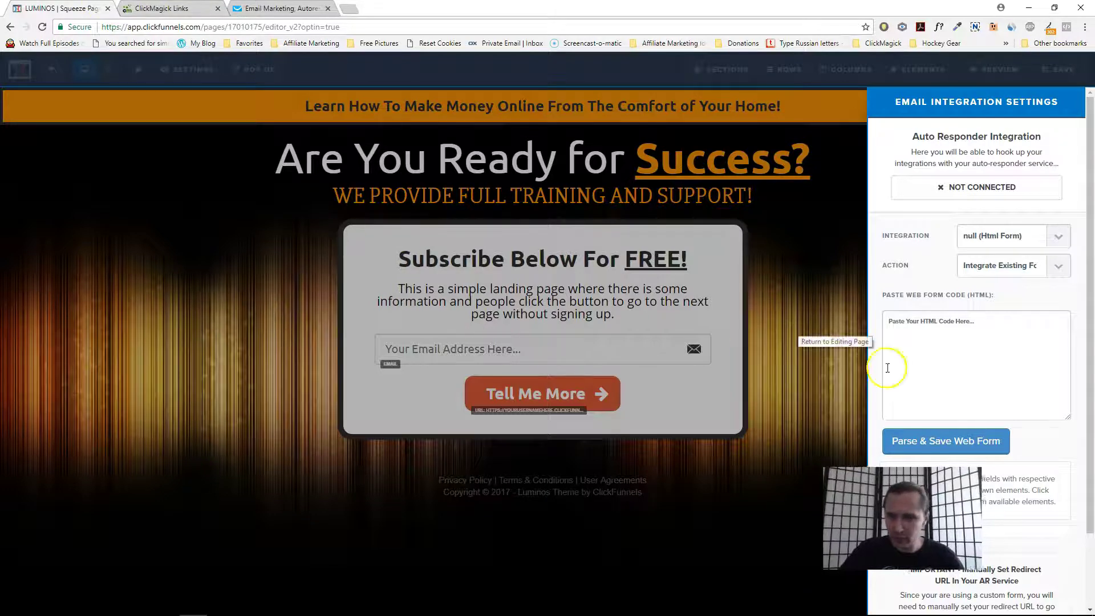
pyautogui.click(925, 324)
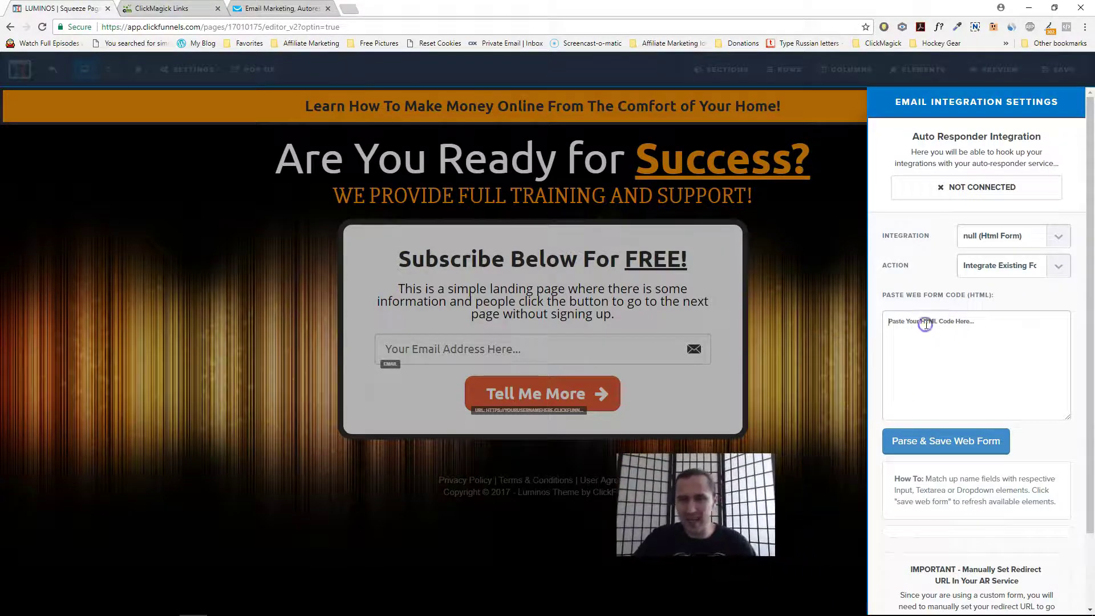
pyautogui.hotkey('ctrl', 'v')
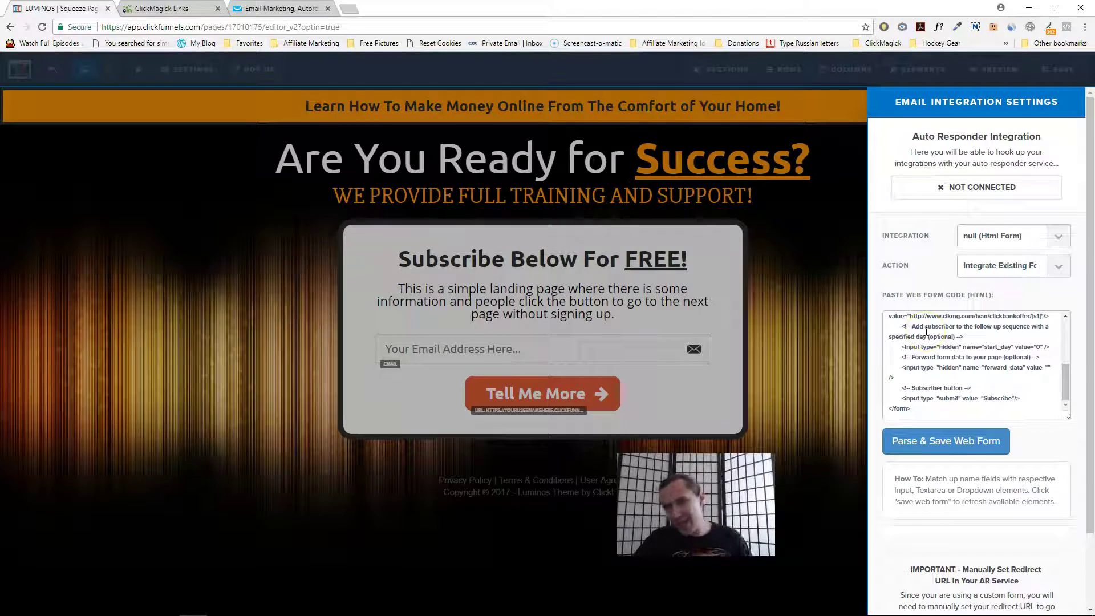
pyautogui.click(910, 450)
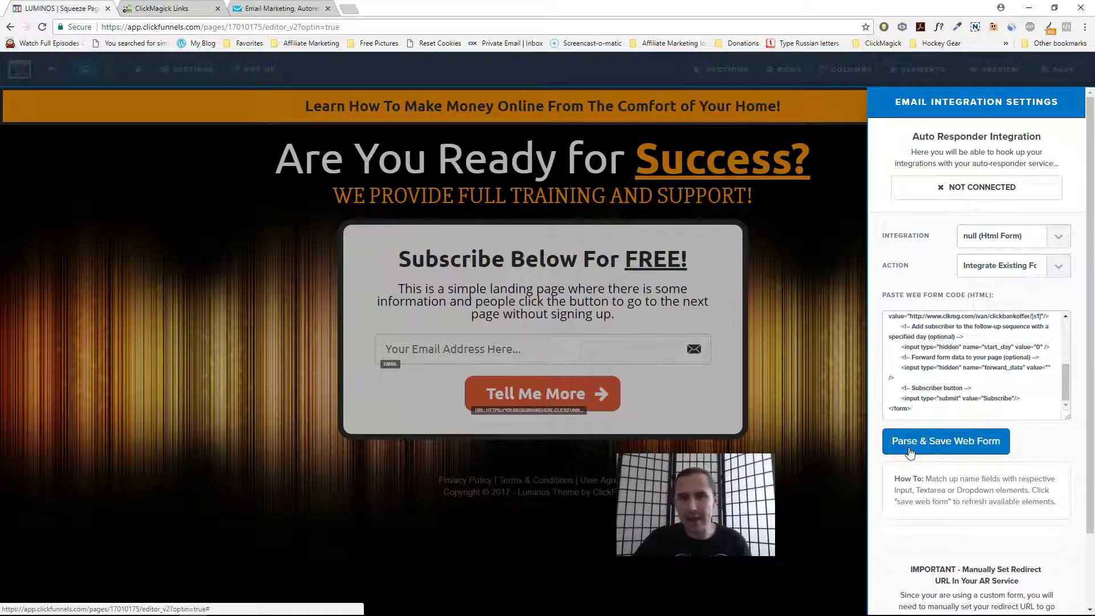
pyautogui.click(936, 452)
pyautogui.scroll(-2, 936, 453)
pyautogui.scroll(-1, 927, 447)
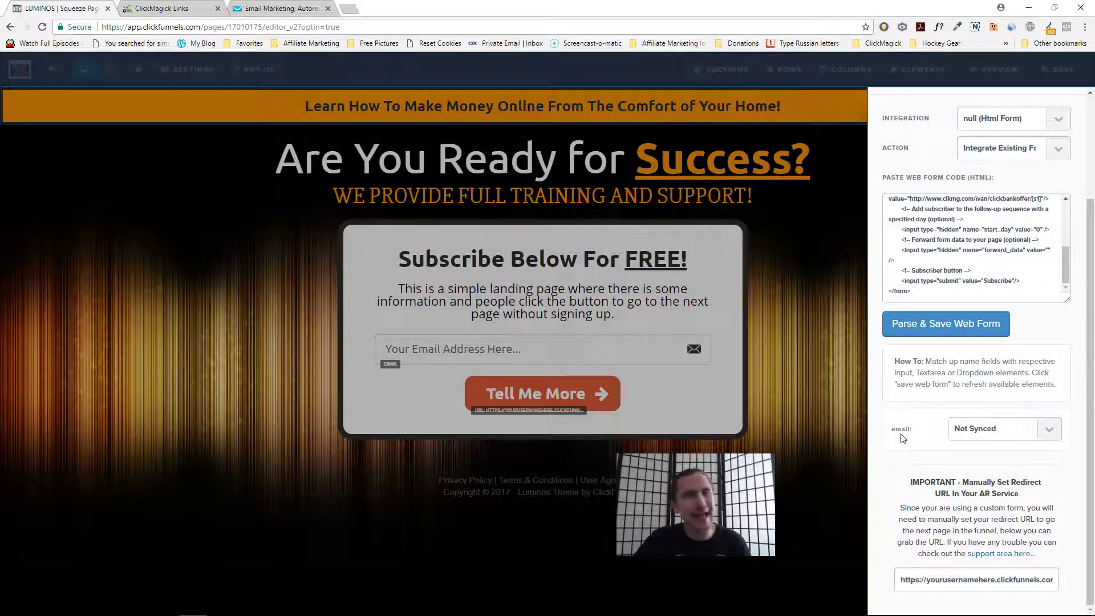
# Check the field names in the GetResponse form and sync the web form's email field with the page's email input
pyautogui.click(296, 8)
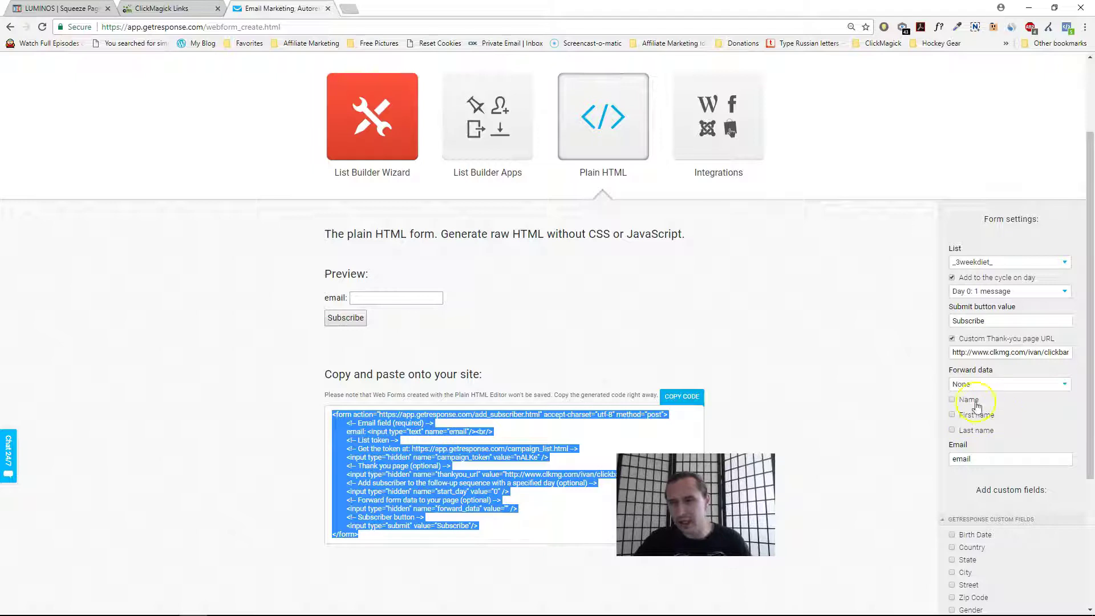
pyautogui.click(57, 8)
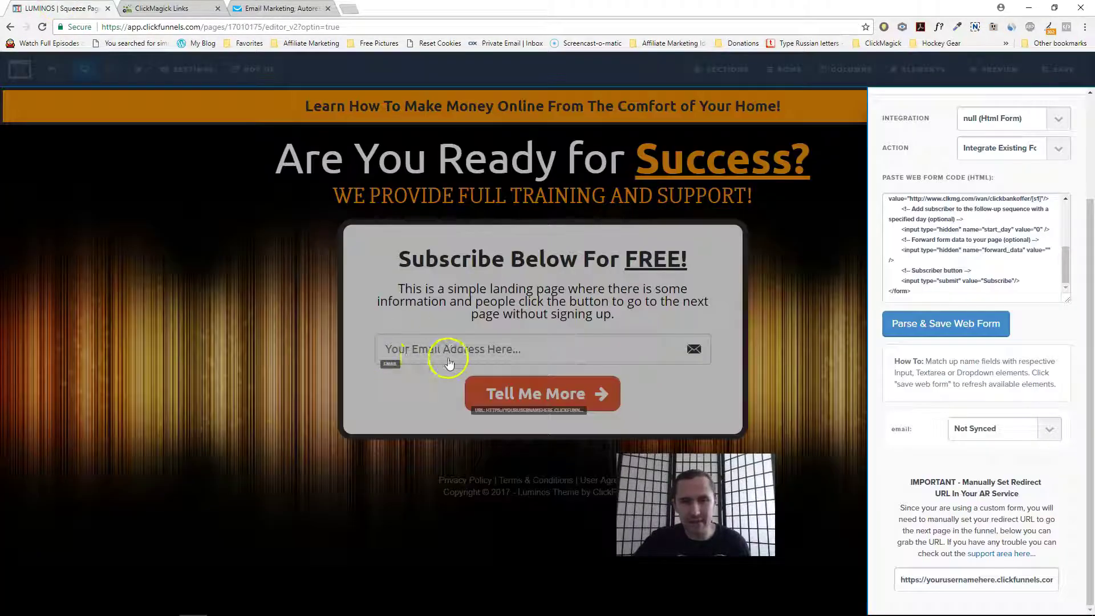
pyautogui.click(1010, 431)
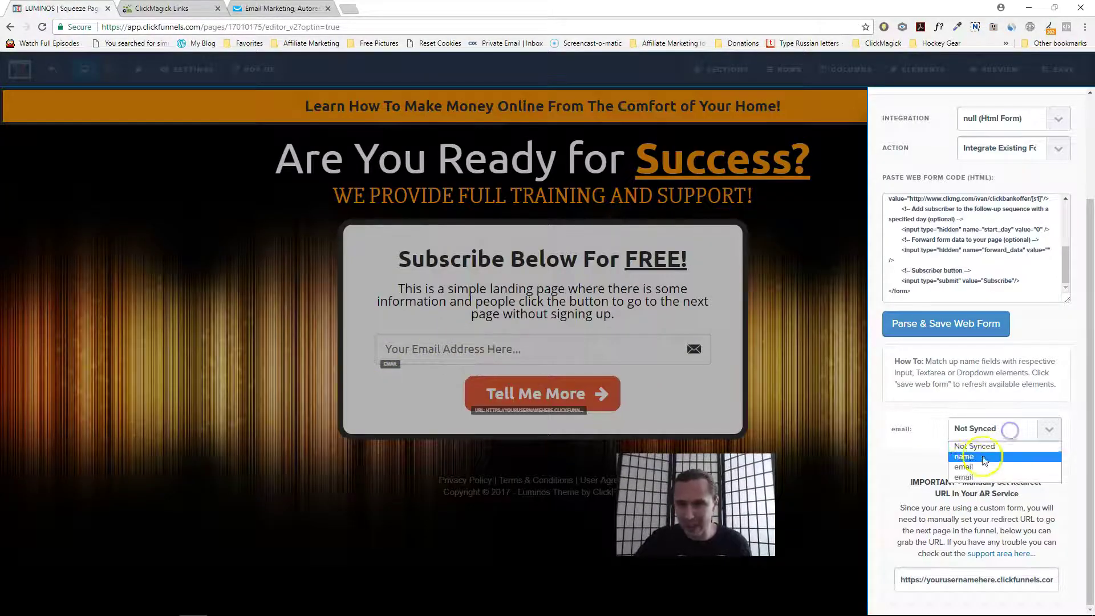
pyautogui.click(970, 467)
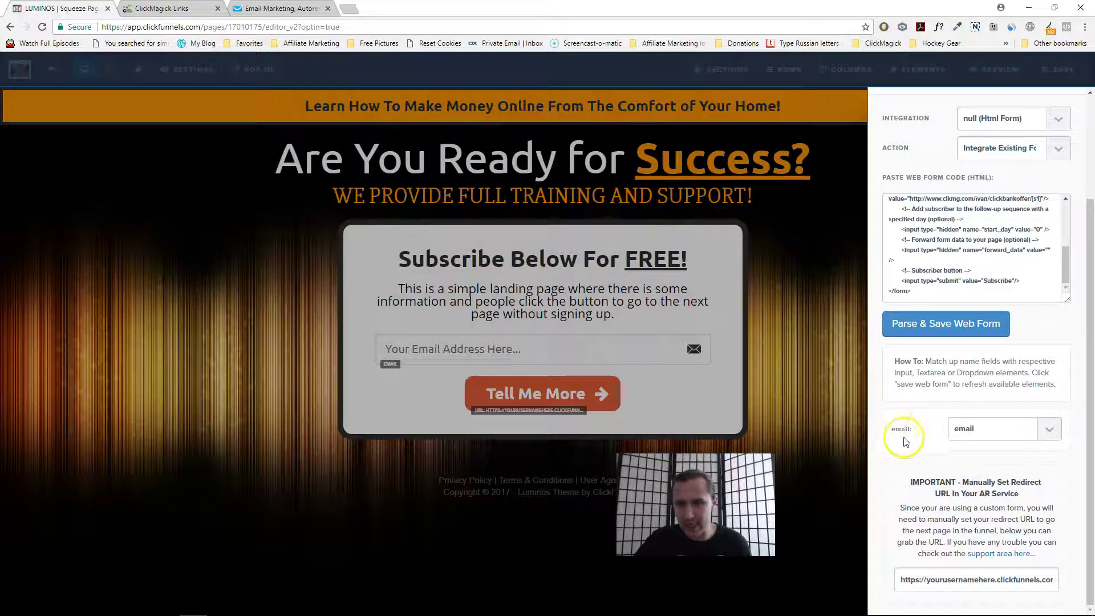
# Compare the GetResponse form's fields with the email field mapping and its available options in ClickFunnels
pyautogui.hotkey('ctrl', 'shift', 'Tab')
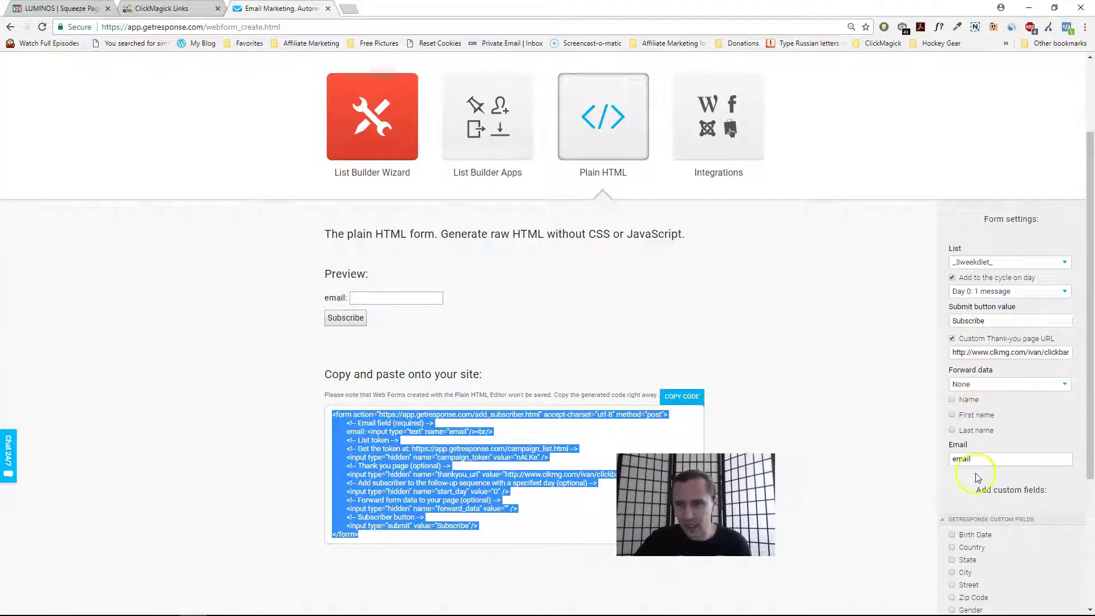
pyautogui.hotkey('ctrl', 'Tab')
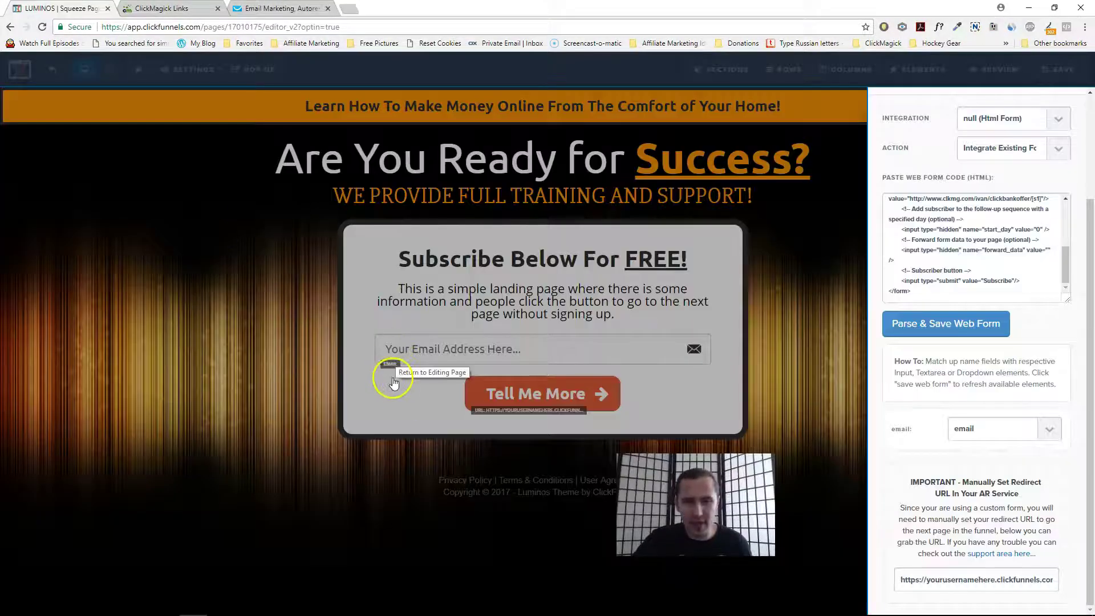
pyautogui.click(975, 438)
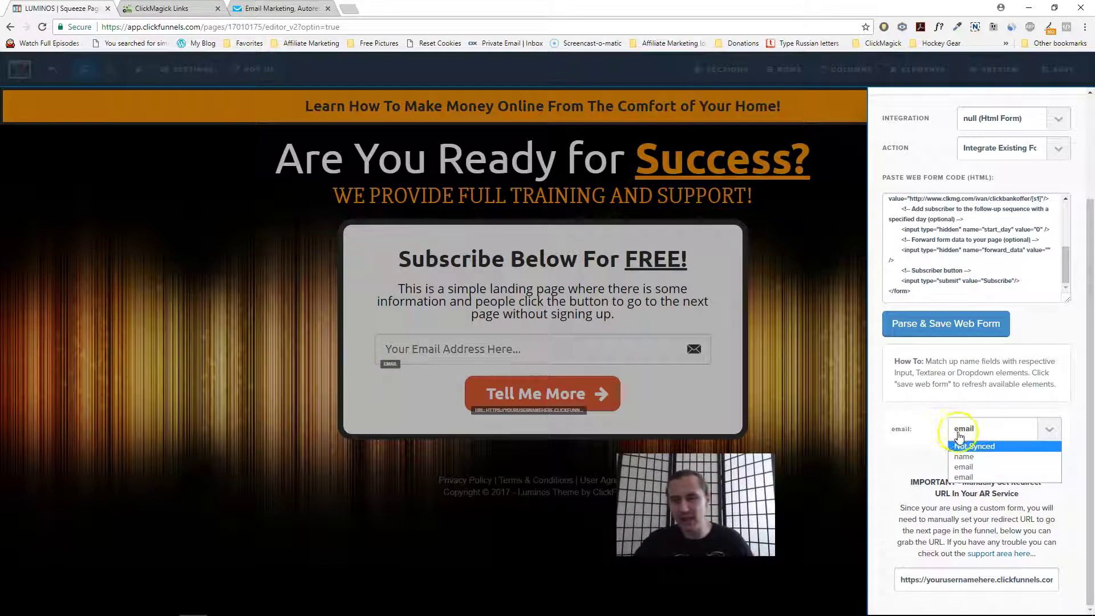
pyautogui.click(958, 432)
pyautogui.click(279, 8)
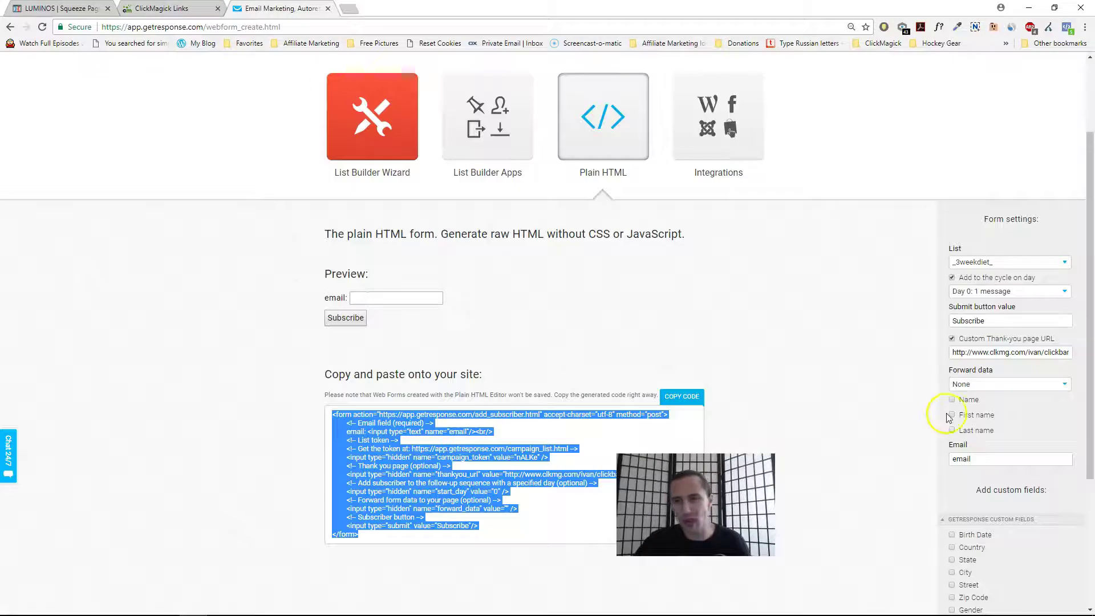
pyautogui.hotkey('ctrl', '1')
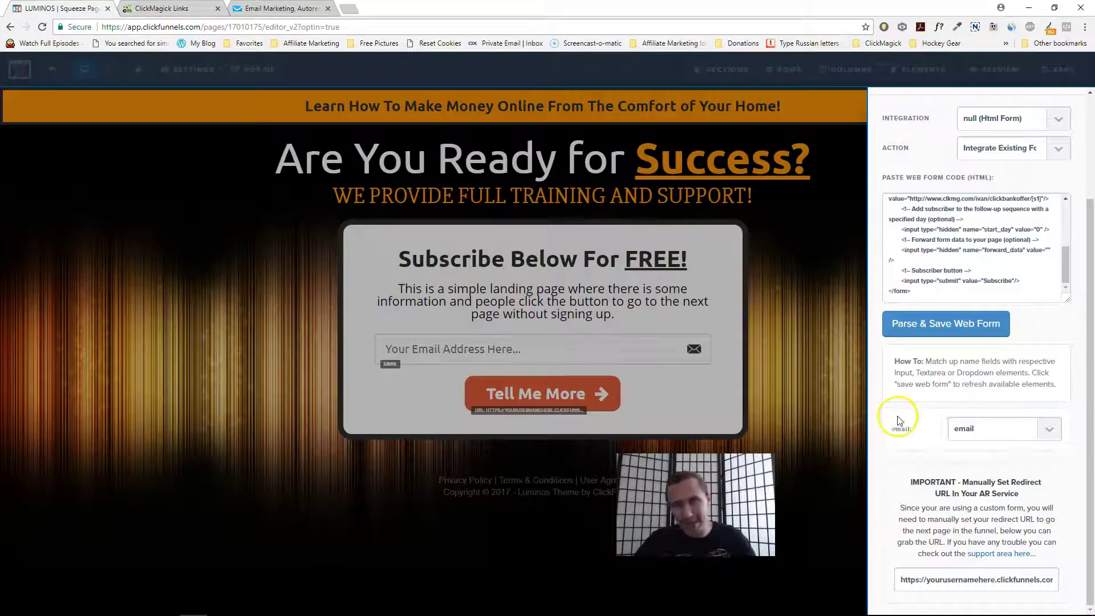
pyautogui.click(970, 429)
pyautogui.click(902, 468)
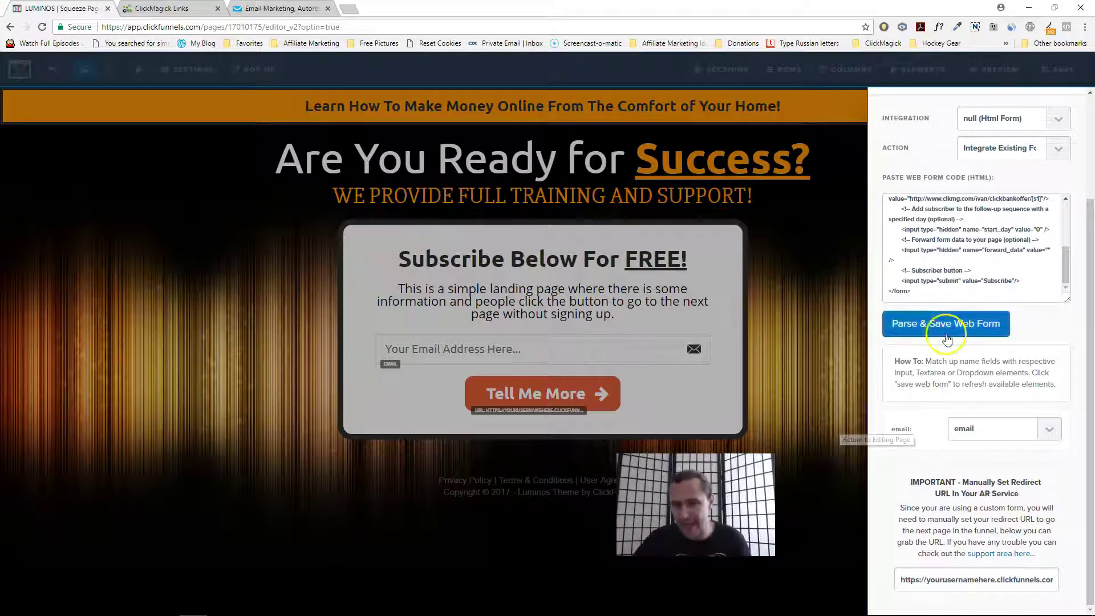
# Examine the end of the thank-you page redirect URL in the email integration settings
pyautogui.click(991, 582)
pyautogui.moveTo(991, 585); pyautogui.dragTo(1069, 579)
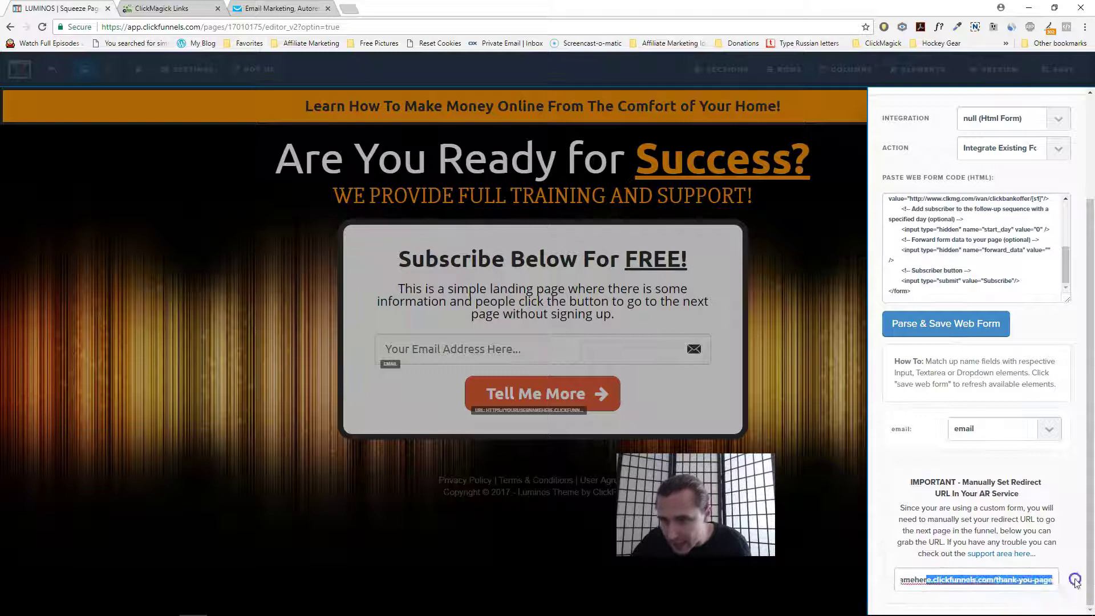
pyautogui.click(1038, 577)
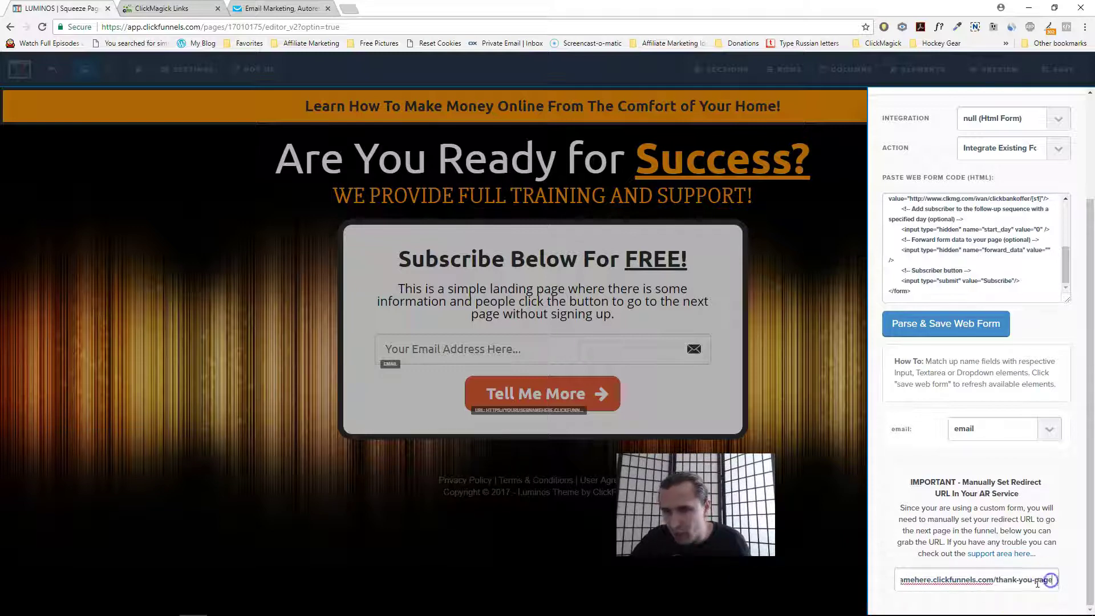
# Replace the integration's redirect URL with the form code's thankyou_url link ending in clickbankoffer/[s1], and parse and save the web form
pyautogui.tripleClick(990, 582)
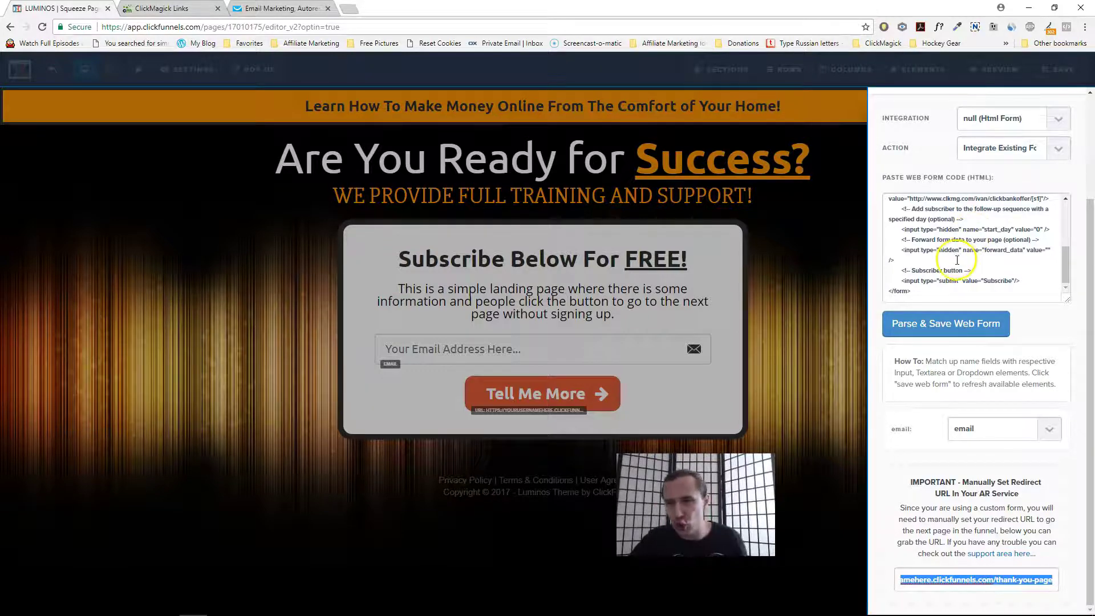
pyautogui.scroll(2, 967, 231)
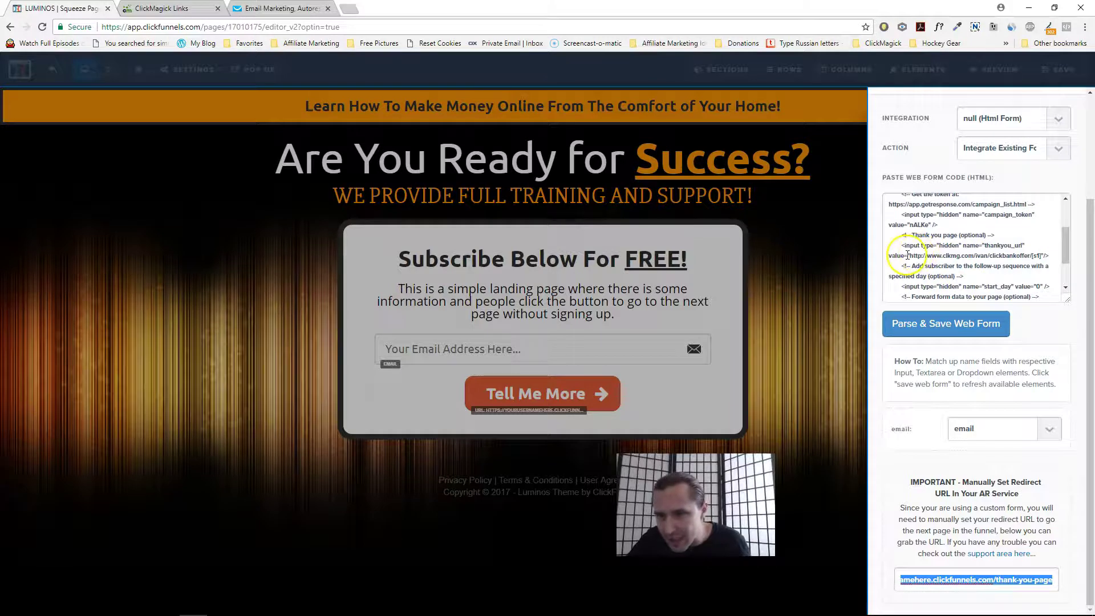
pyautogui.moveTo(911, 255); pyautogui.dragTo(1038, 259)
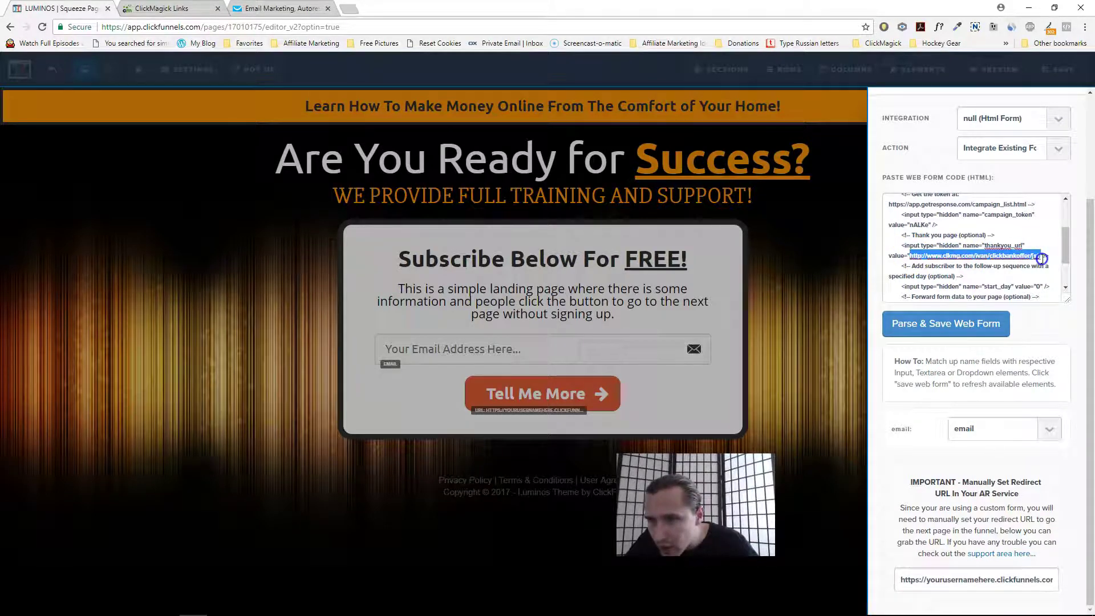
pyautogui.click(963, 578)
pyautogui.hotkey('ctrl', 'v')
pyautogui.click(945, 324)
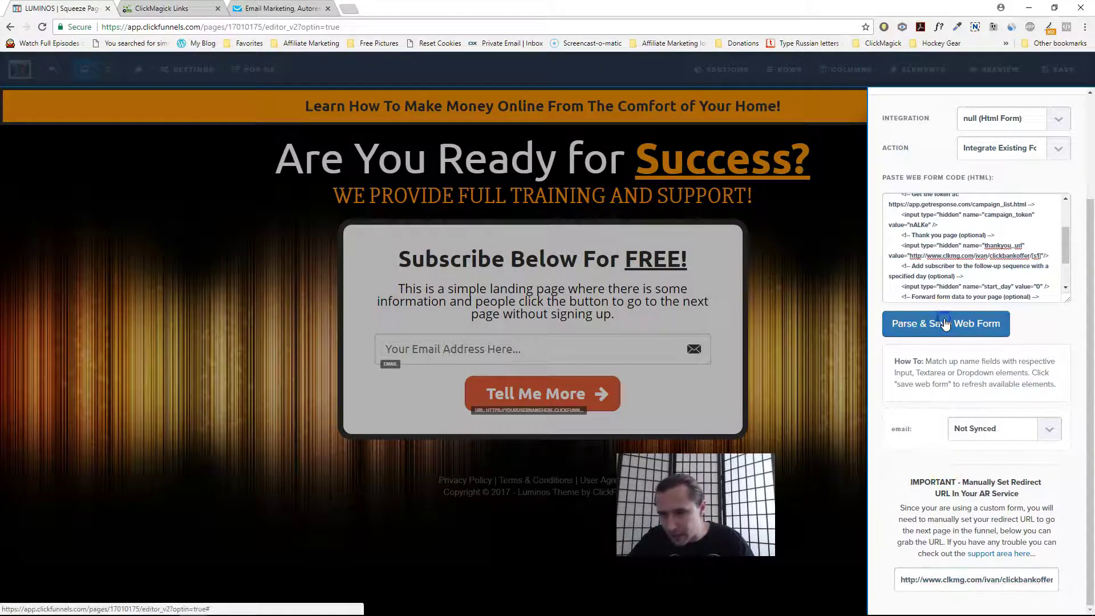
pyautogui.click(967, 581)
pyautogui.moveTo(1005, 582); pyautogui.dragTo(1056, 580)
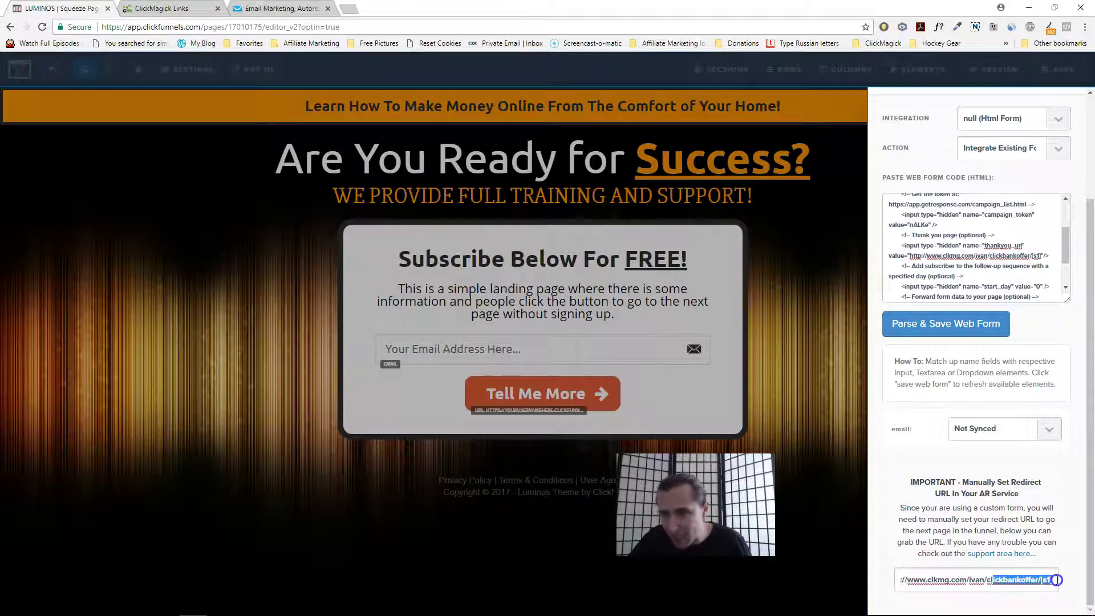
pyautogui.click(752, 315)
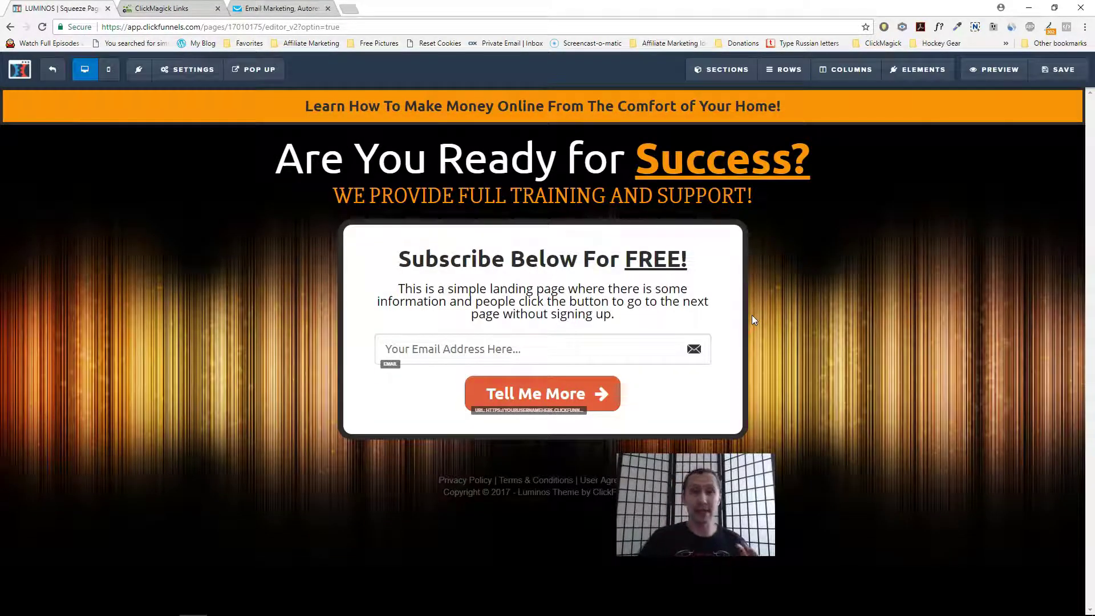
# Check the page's on-submit destination in the general settings and look over the tracking links in ClickMagick
pyautogui.click(188, 69)
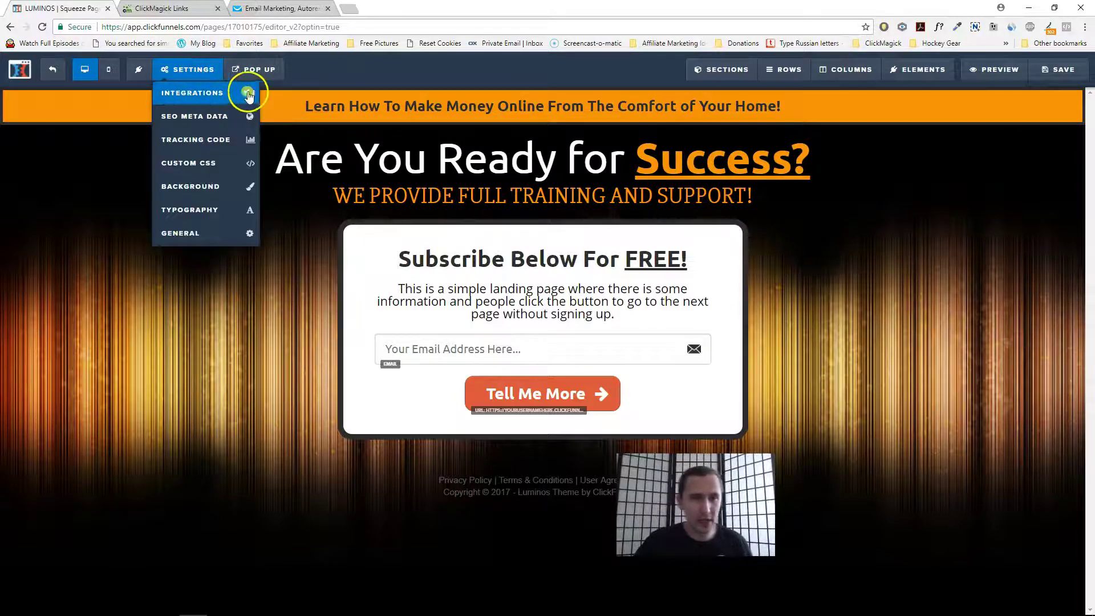
pyautogui.click(200, 233)
pyautogui.click(1010, 137)
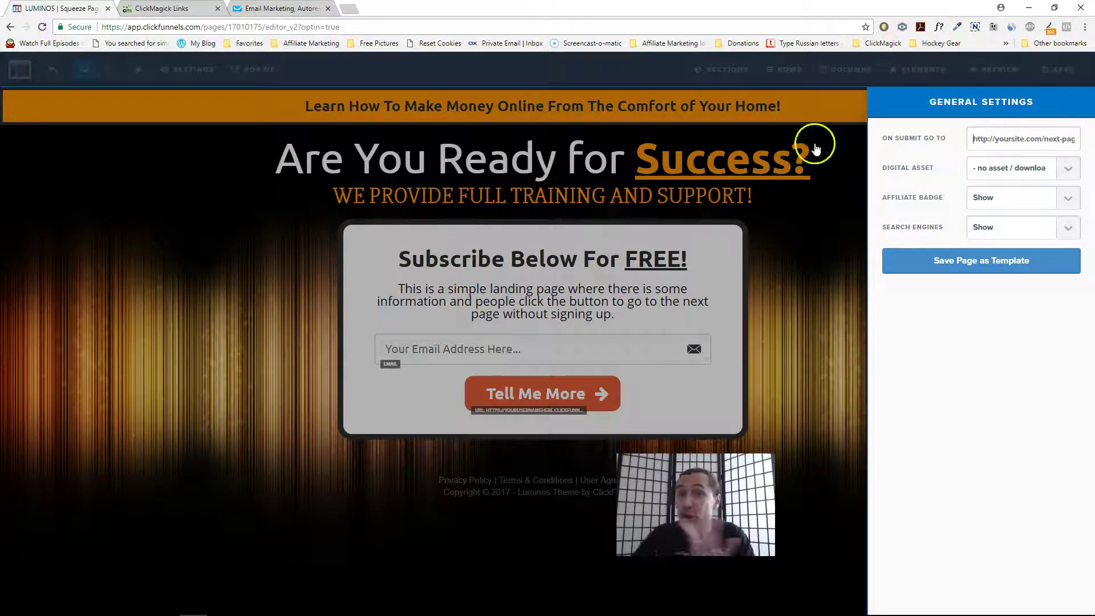
pyautogui.click(700, 233)
pyautogui.click(362, 257)
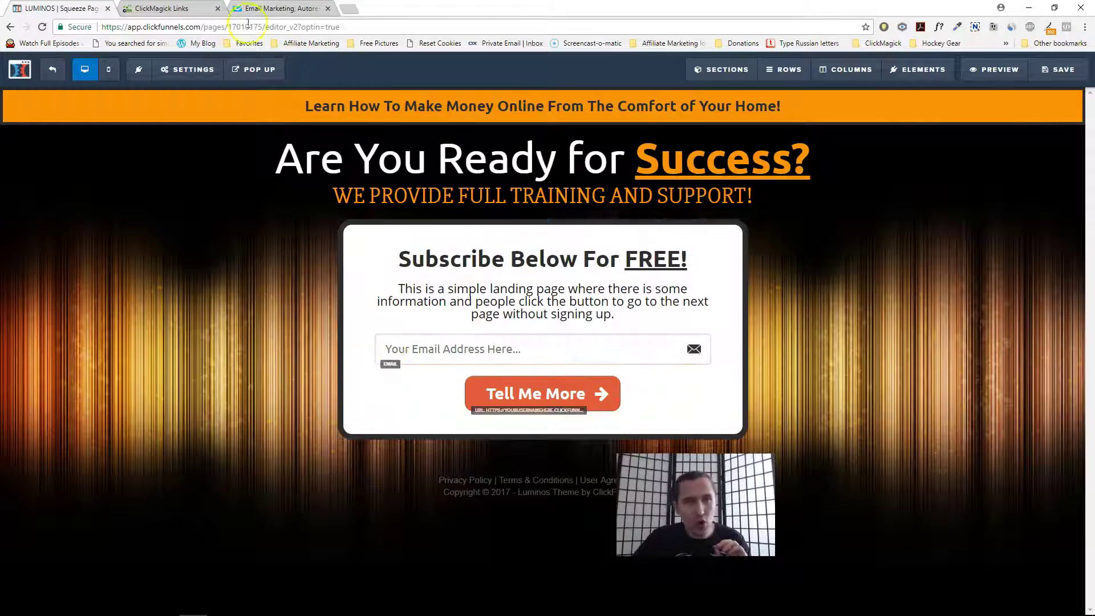
pyautogui.hotkey('ctrl', 'Tab')
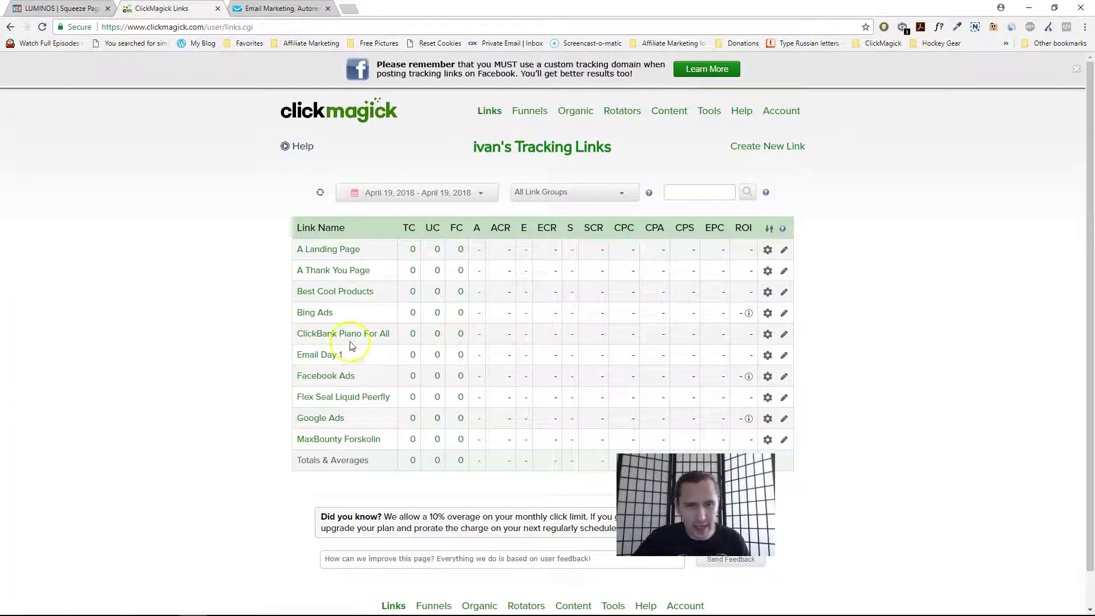
pyautogui.hotkey('ctrl', 'shift', 'Tab')
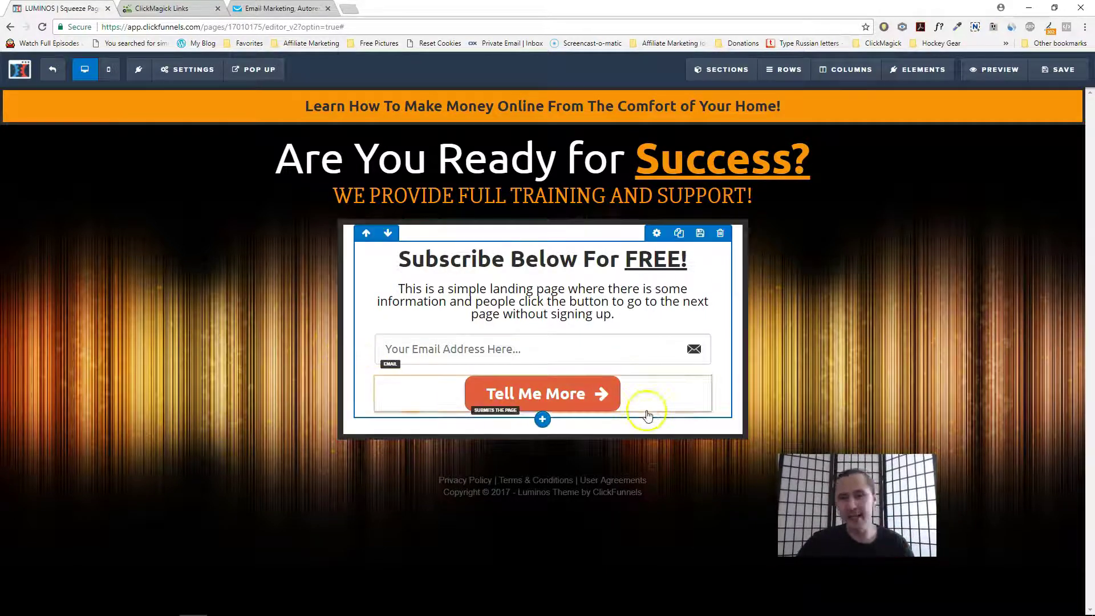
# Set the Tell Me More button's action to Submit Order / Submit Form
pyautogui.click(666, 372)
pyautogui.click(1017, 189)
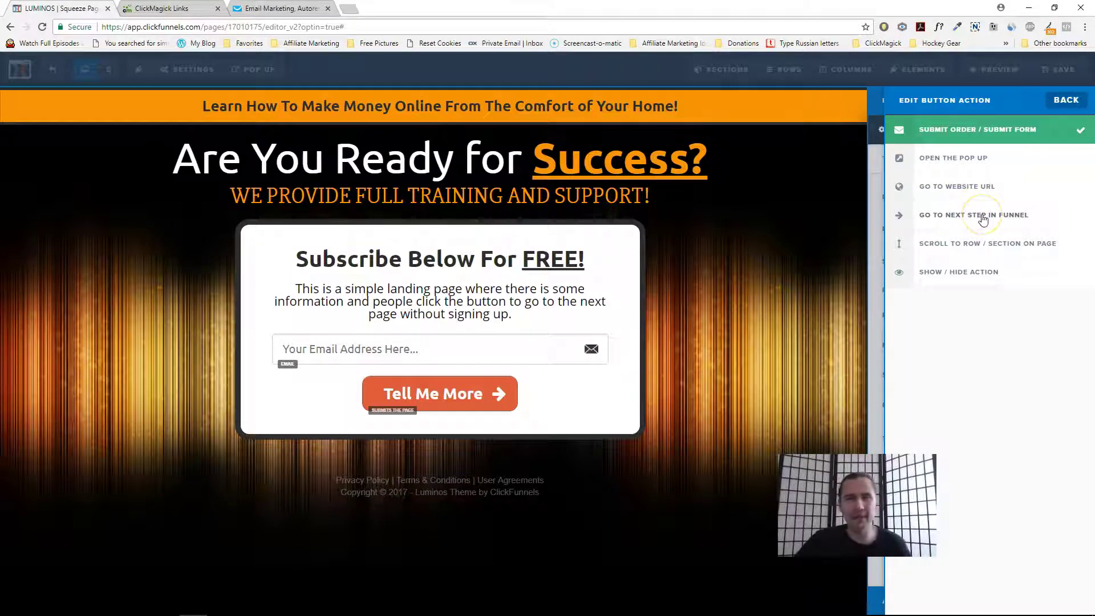
pyautogui.click(958, 124)
# Check the email field mapping in the page's email integration settings and parse and save the web form code again
pyautogui.click(190, 69)
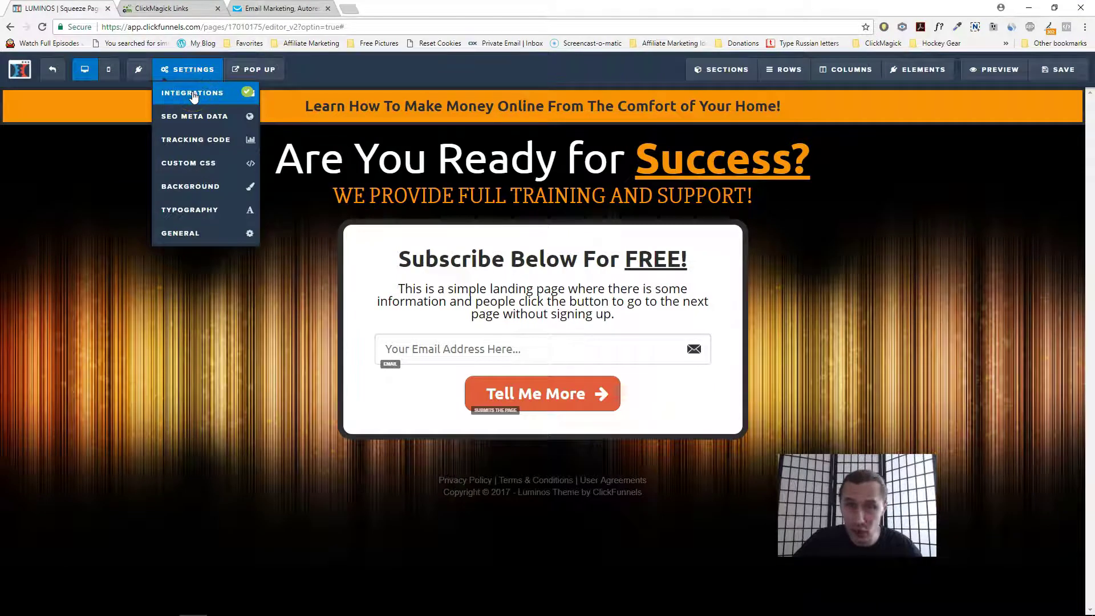
pyautogui.click(194, 96)
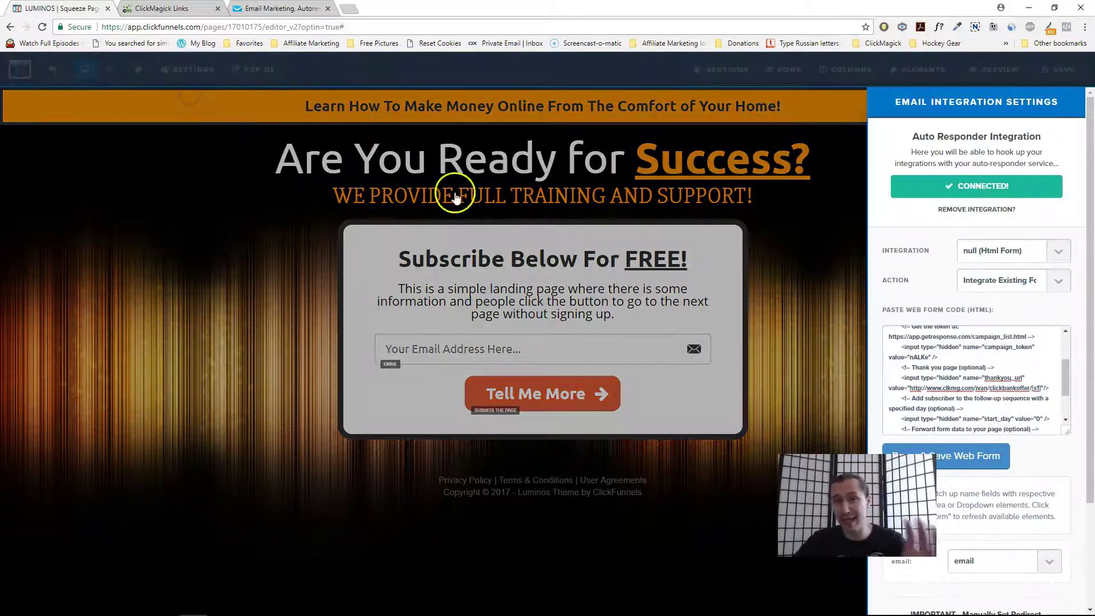
pyautogui.scroll(-5, 1070, 418)
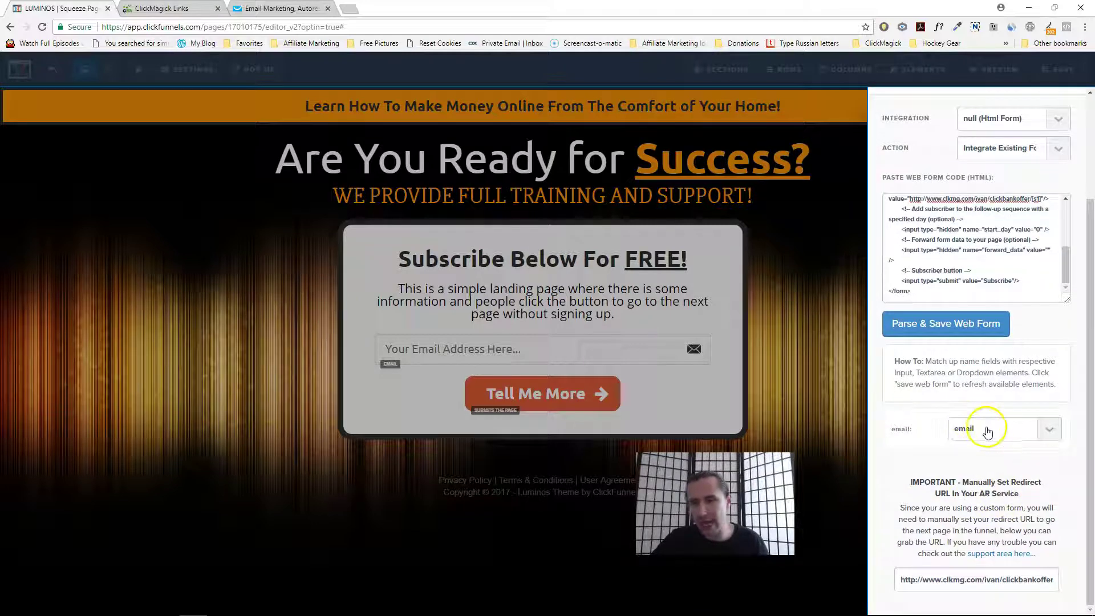
pyautogui.click(987, 432)
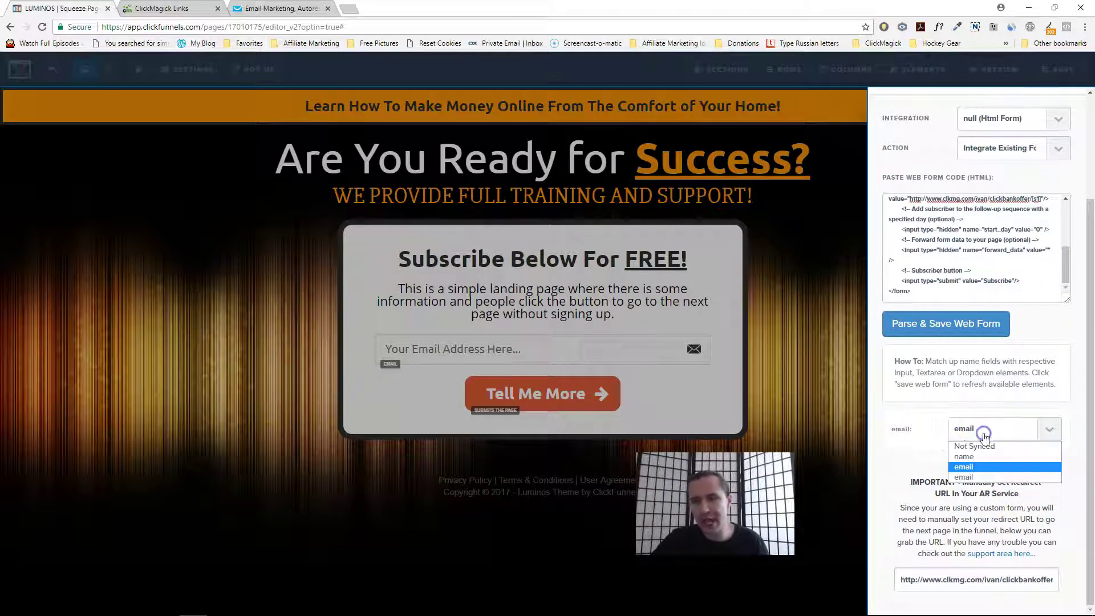
pyautogui.click(968, 468)
pyautogui.click(956, 312)
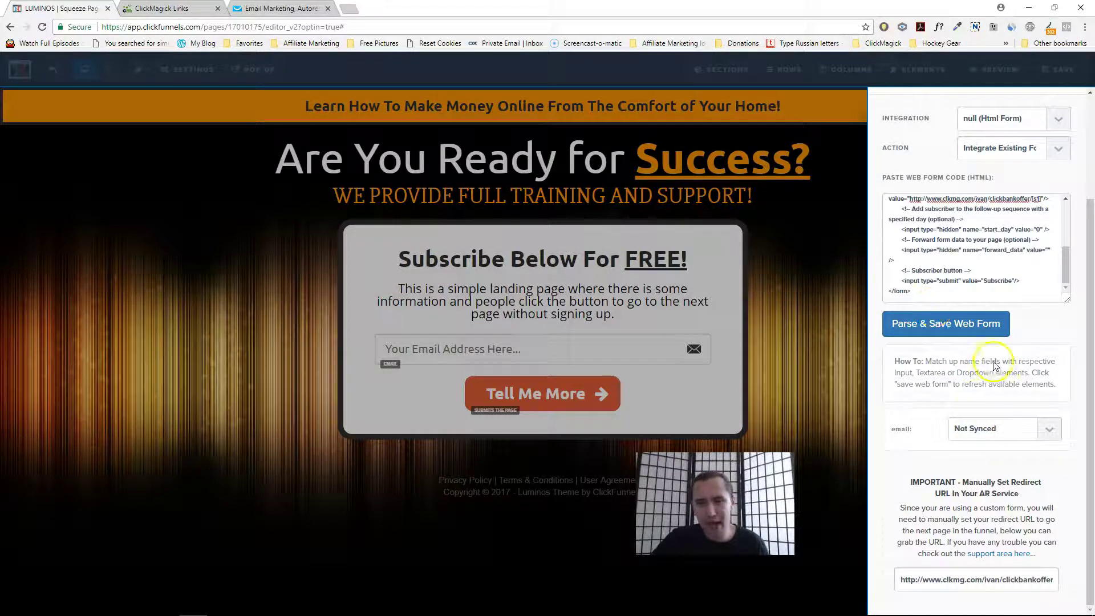
pyautogui.click(925, 330)
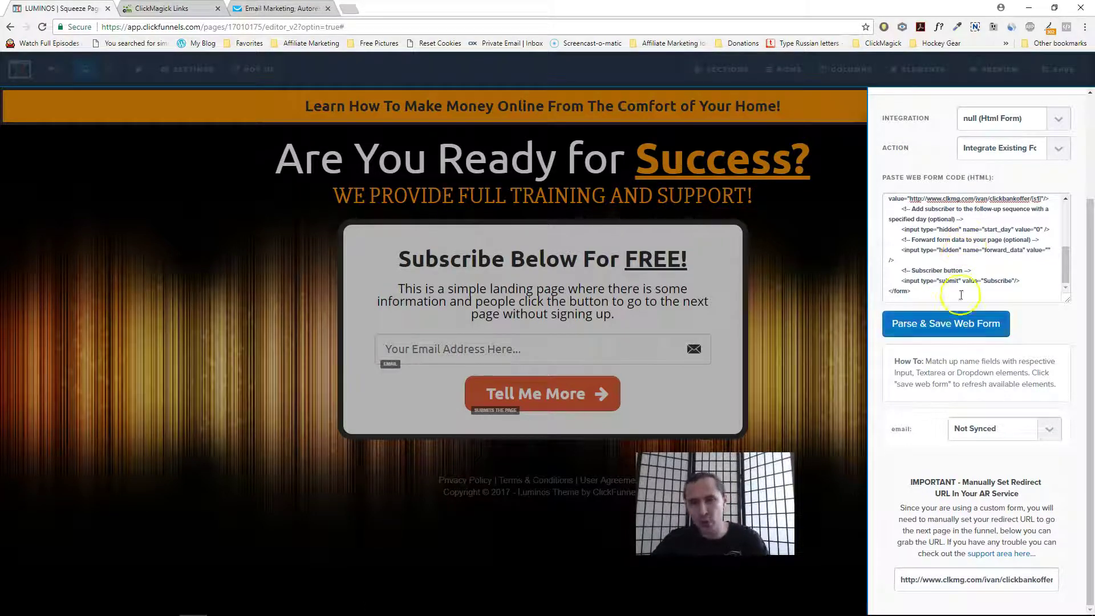
# Sync the web form's email field with the page's email input again and save the squeeze page
pyautogui.click(977, 437)
pyautogui.click(970, 465)
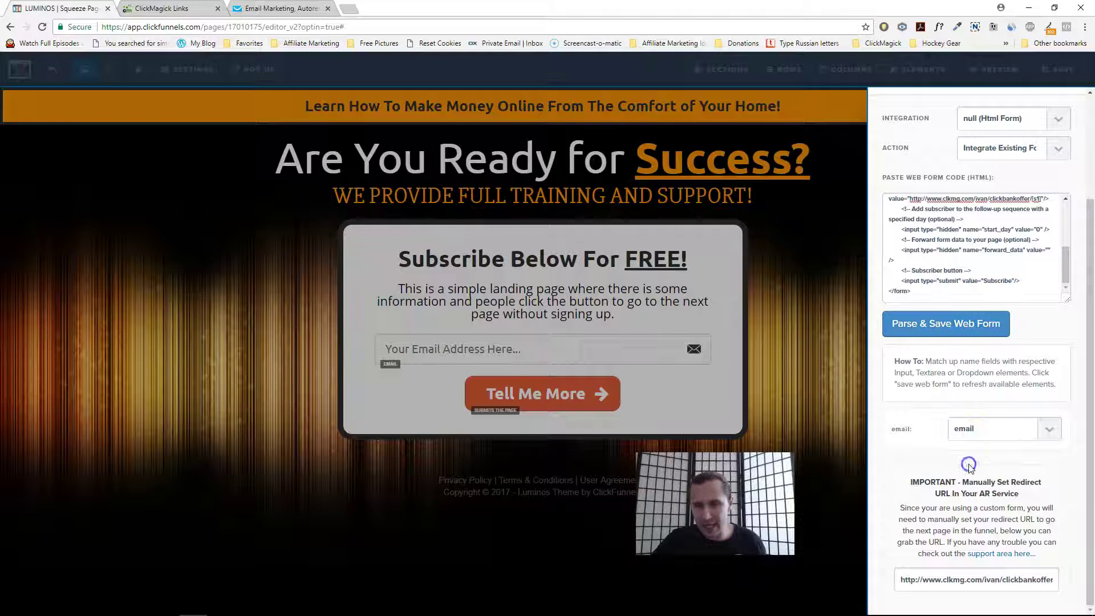
pyautogui.click(716, 288)
pyautogui.click(1064, 71)
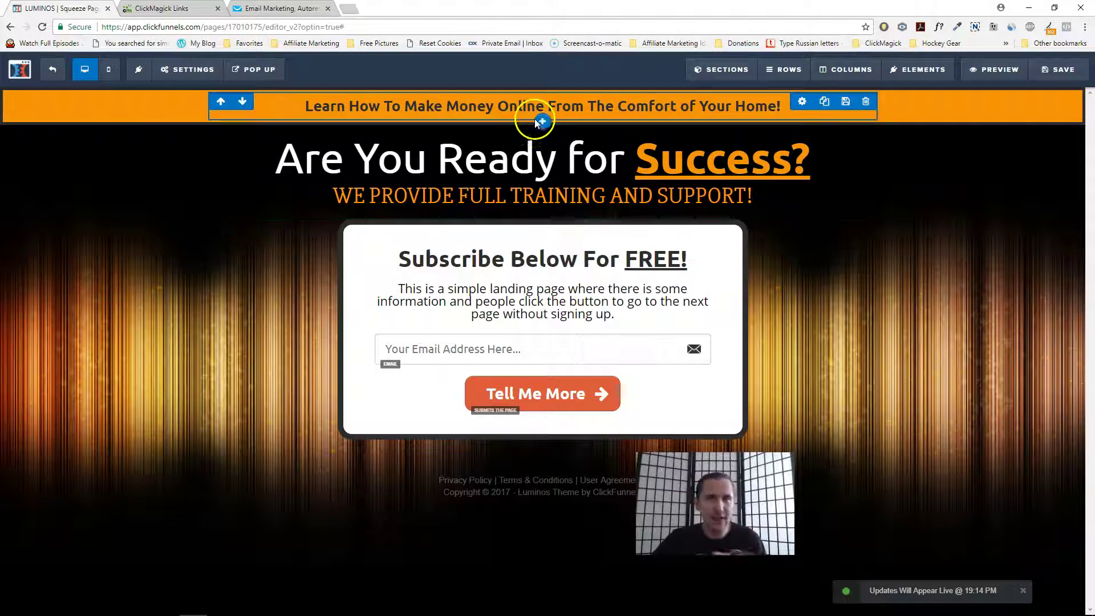
# Reopen the email integration settings for a brief check and save the squeeze page once more
pyautogui.click(189, 69)
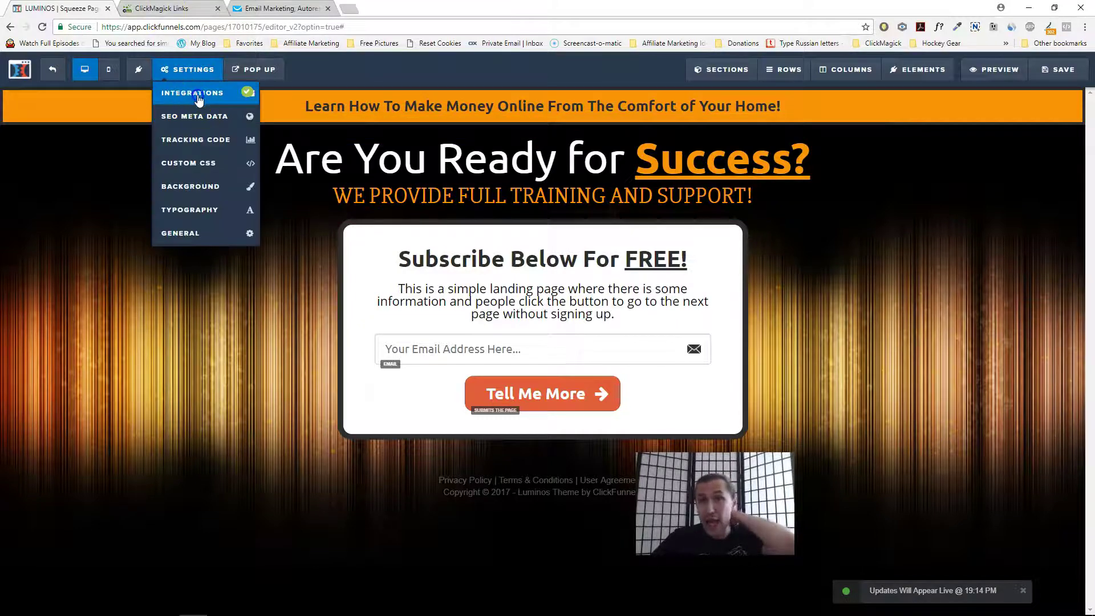
pyautogui.click(198, 94)
pyautogui.click(656, 224)
pyautogui.click(930, 113)
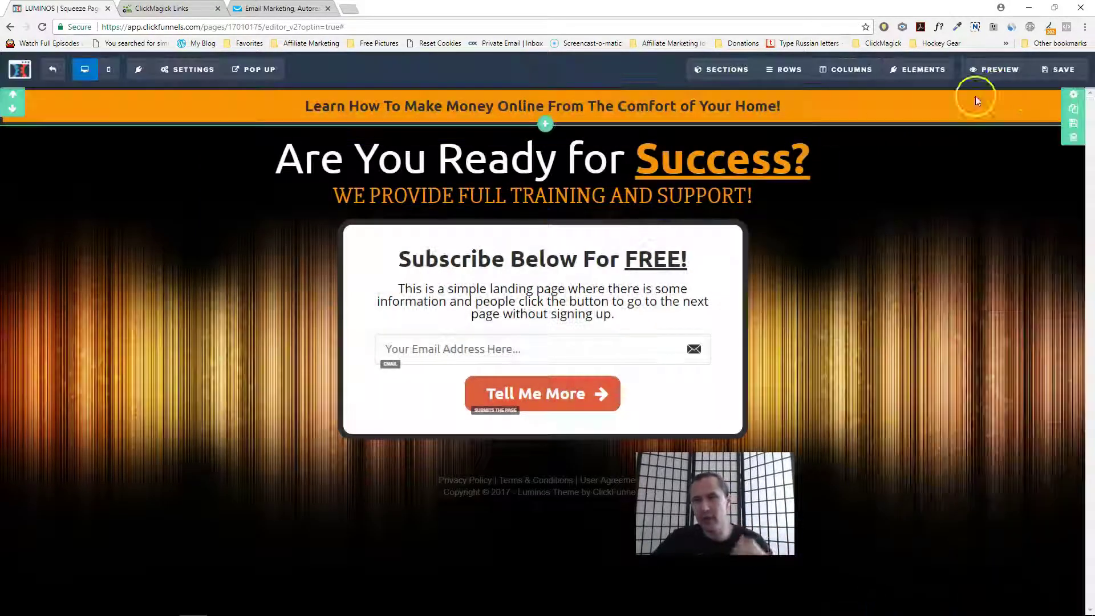
pyautogui.click(1060, 69)
# Switch to ClickMagick, copy the A Landing Page tracking link, and open it in a new browser tab
pyautogui.hotkey('ctrl', 'Tab')
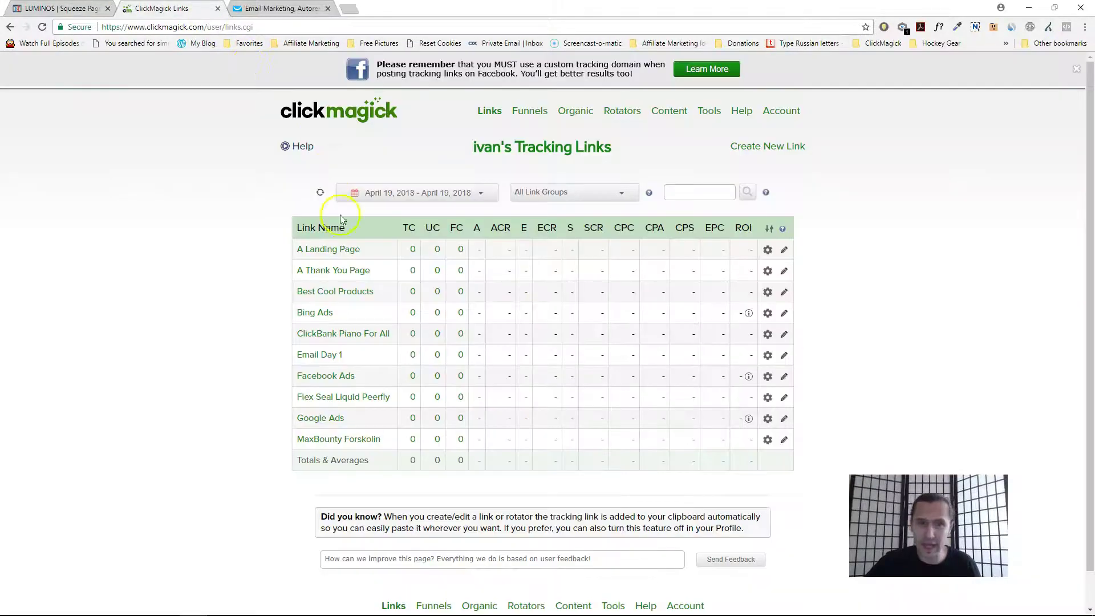
pyautogui.click(331, 249)
pyautogui.click(479, 278)
pyautogui.click(333, 250)
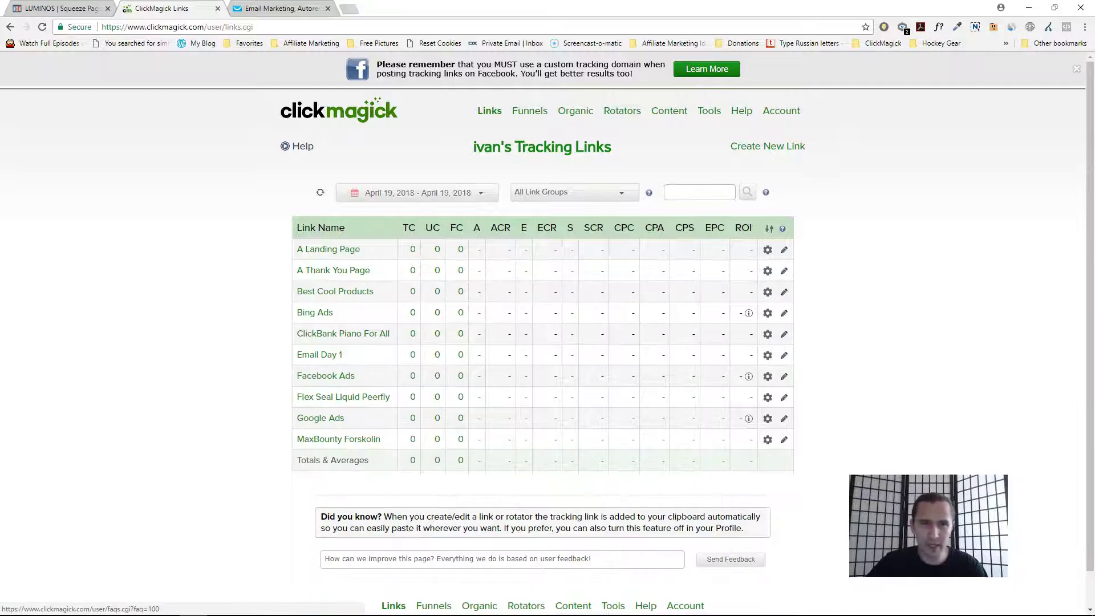
pyautogui.click(348, 9)
pyautogui.hotkey('ctrl', 'v')
pyautogui.press('Return')
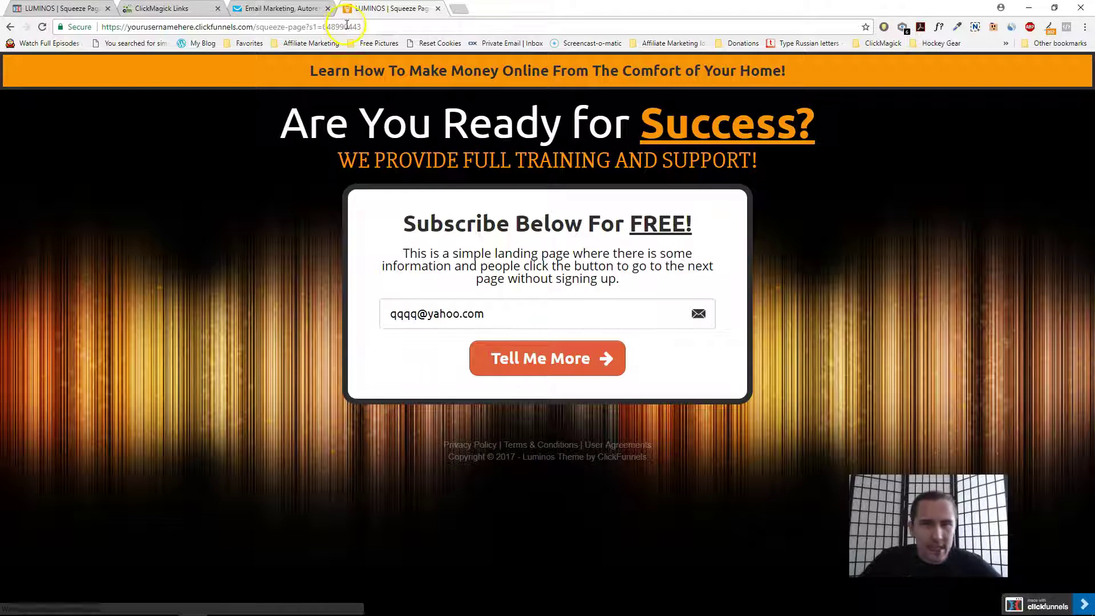
# Check the s1 click ID at the end of the live squeeze page's URL and submit the opt-in form
pyautogui.click(353, 27)
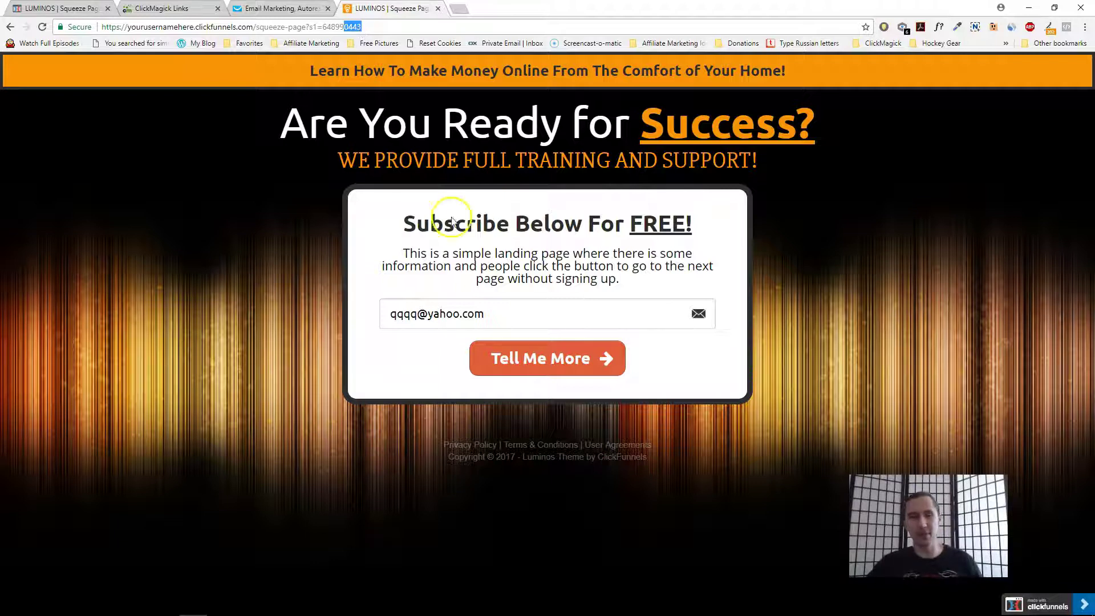
pyautogui.click(526, 377)
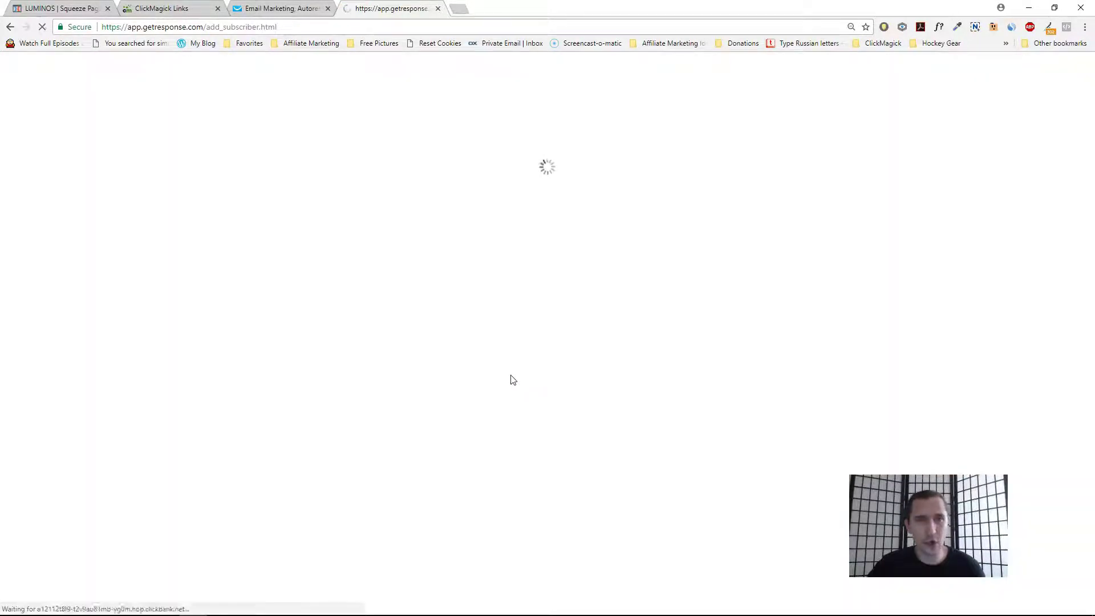
pyautogui.click(512, 344)
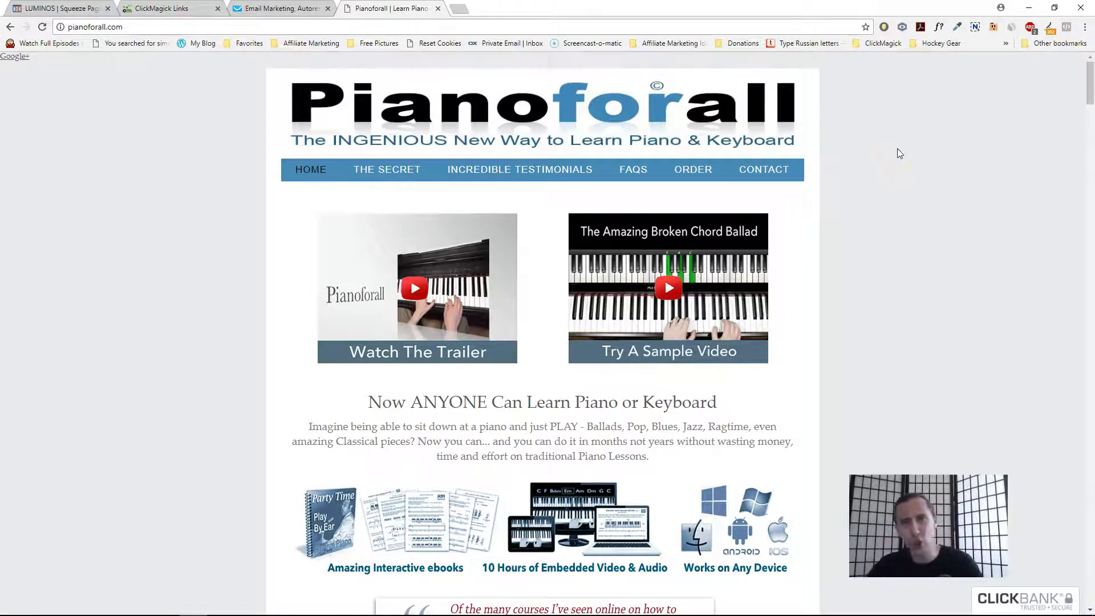
# Examine the offer page's redirect path, comparing the click ID in the clickbankoffer tracking link with the tid value in the ClickBank hop link
pyautogui.click(1048, 26)
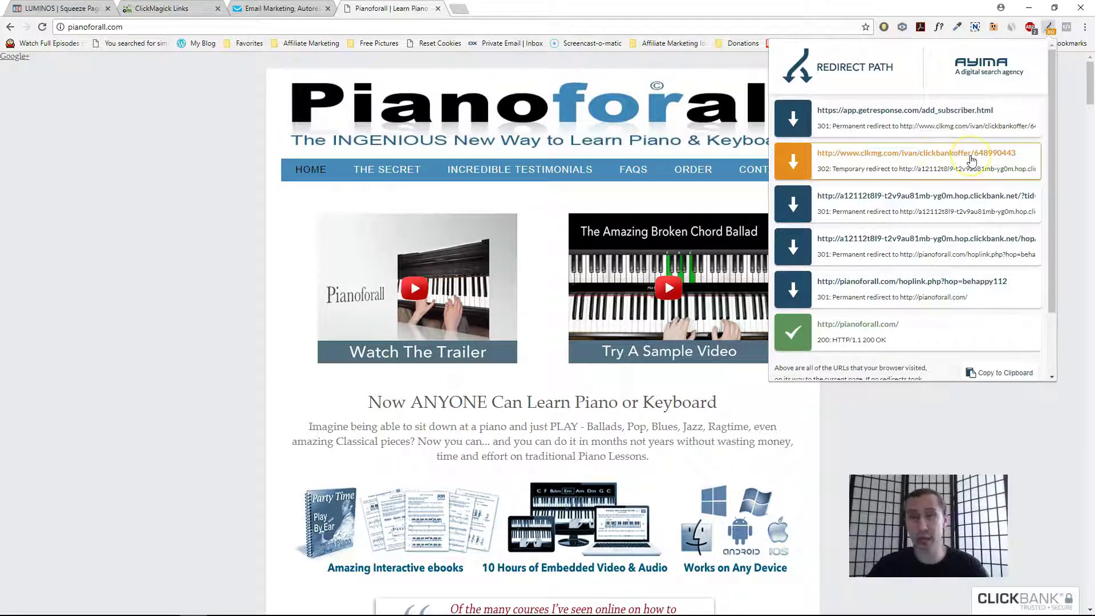
pyautogui.click(1000, 158)
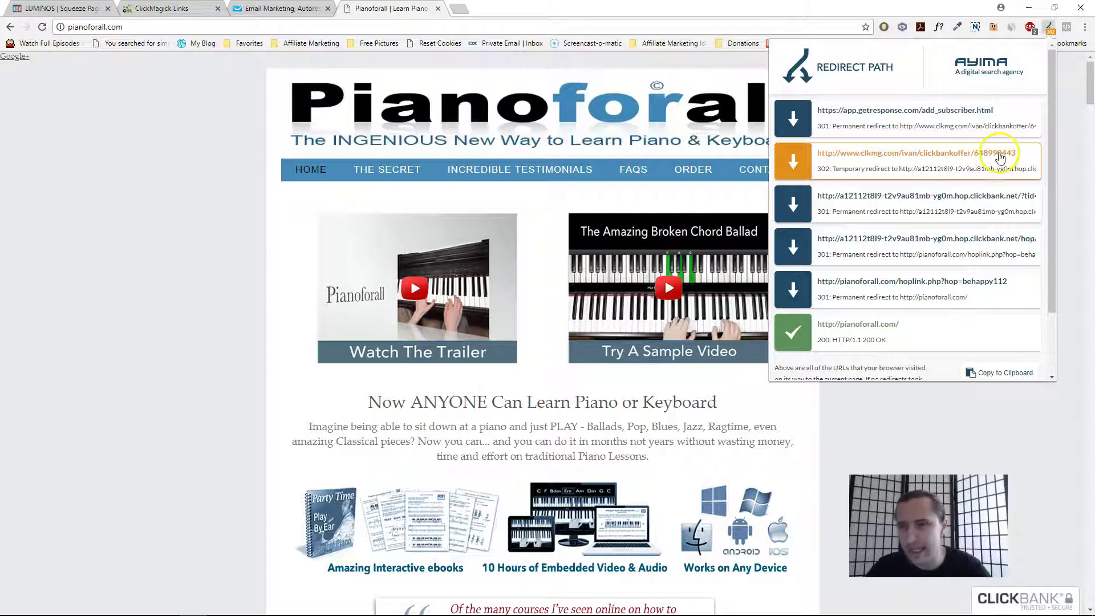
pyautogui.moveTo(1000, 156); pyautogui.dragTo(1020, 159)
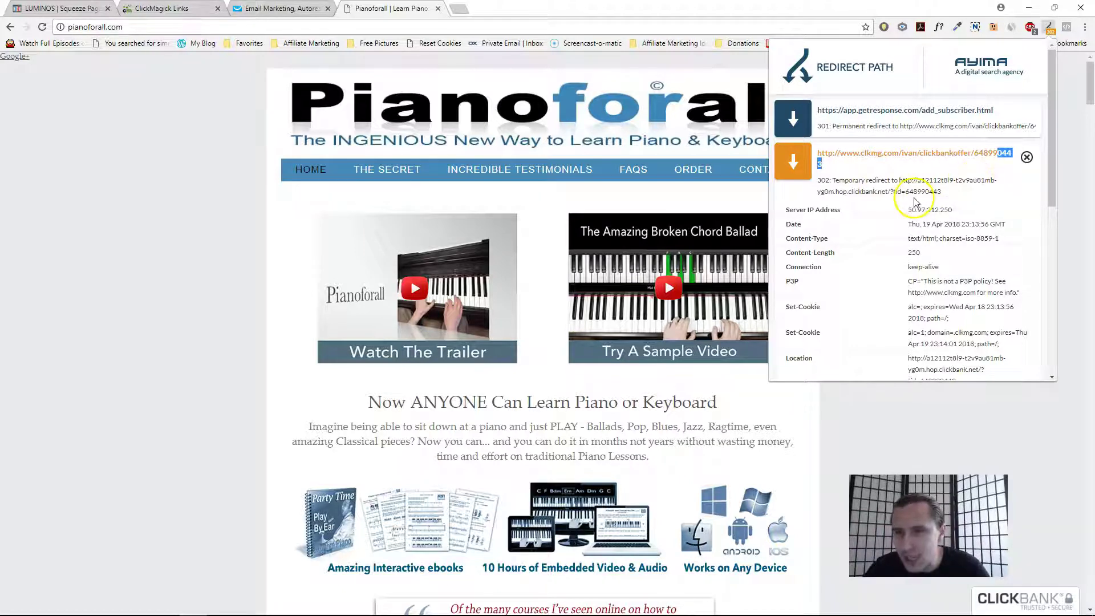
pyautogui.moveTo(926, 191); pyautogui.dragTo(945, 196)
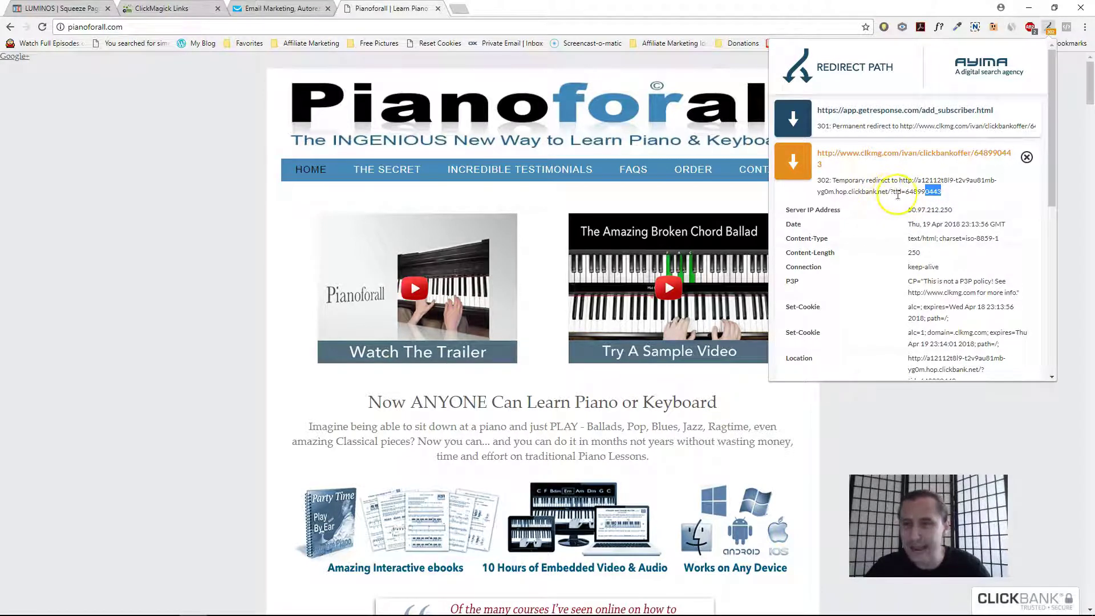
pyautogui.click(1026, 155)
pyautogui.click(930, 207)
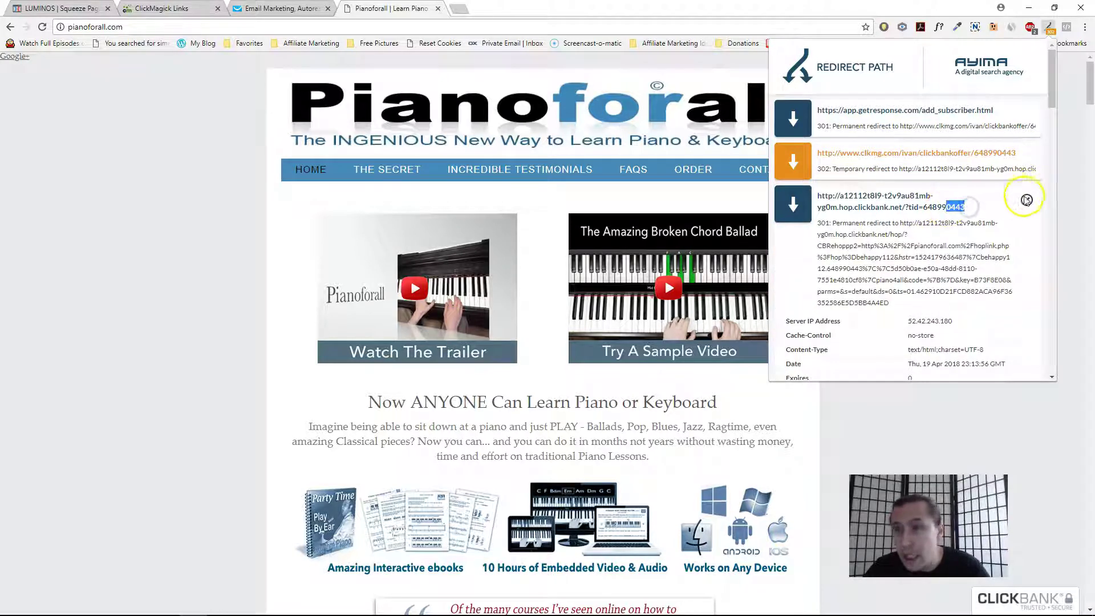
pyautogui.click(938, 210)
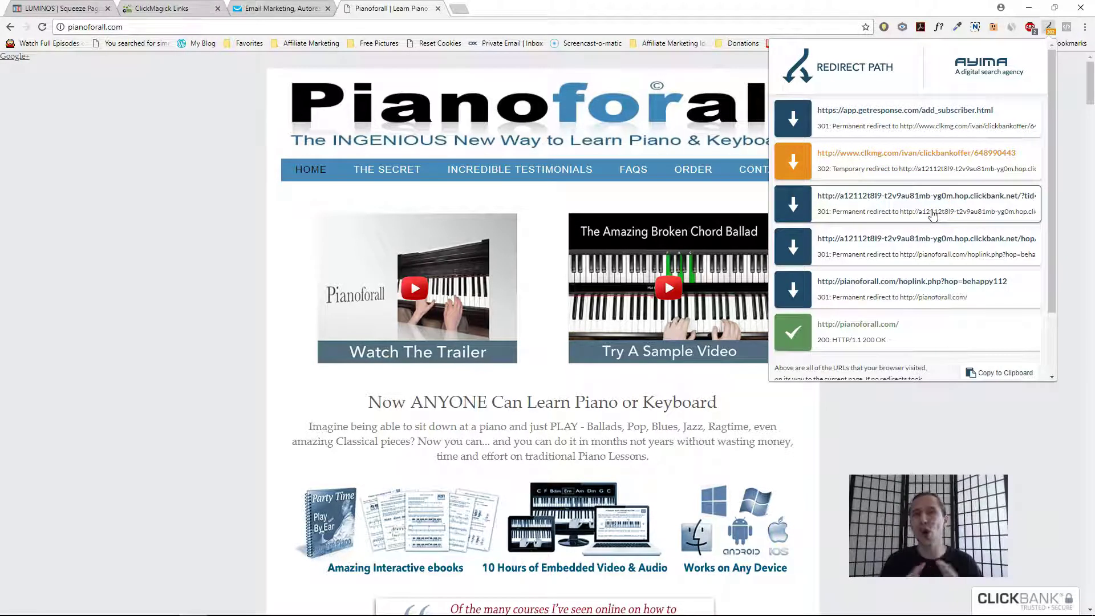
pyautogui.click(1048, 28)
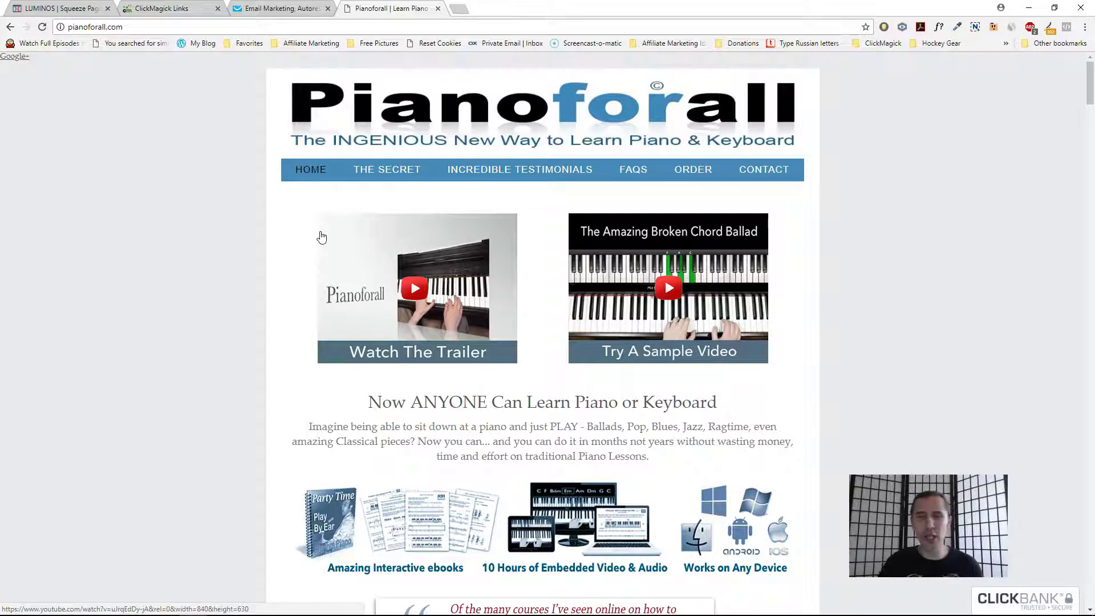
# Switch to ClickMagick, inspect the primary URL of the A Thank You Page link, and copy its tracking link
pyautogui.click(279, 8)
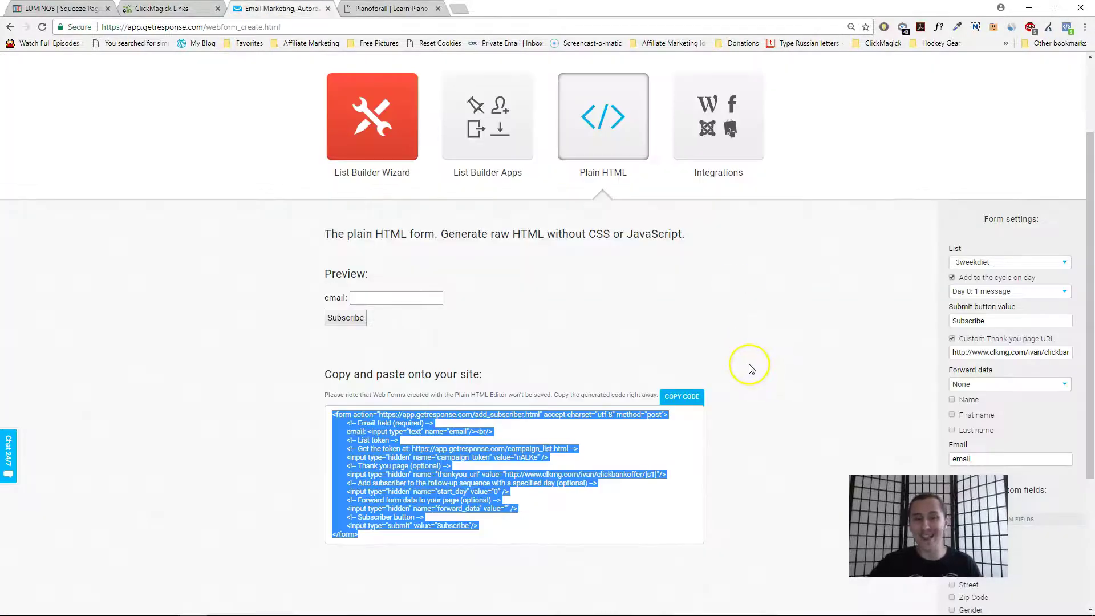
pyautogui.click(608, 101)
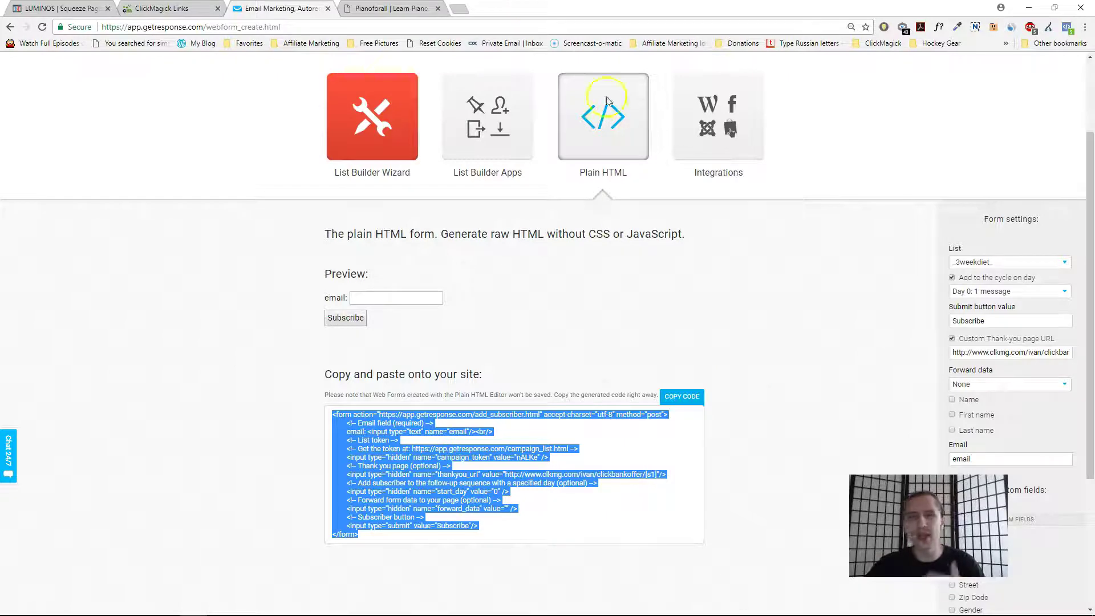
pyautogui.click(162, 8)
pyautogui.click(336, 269)
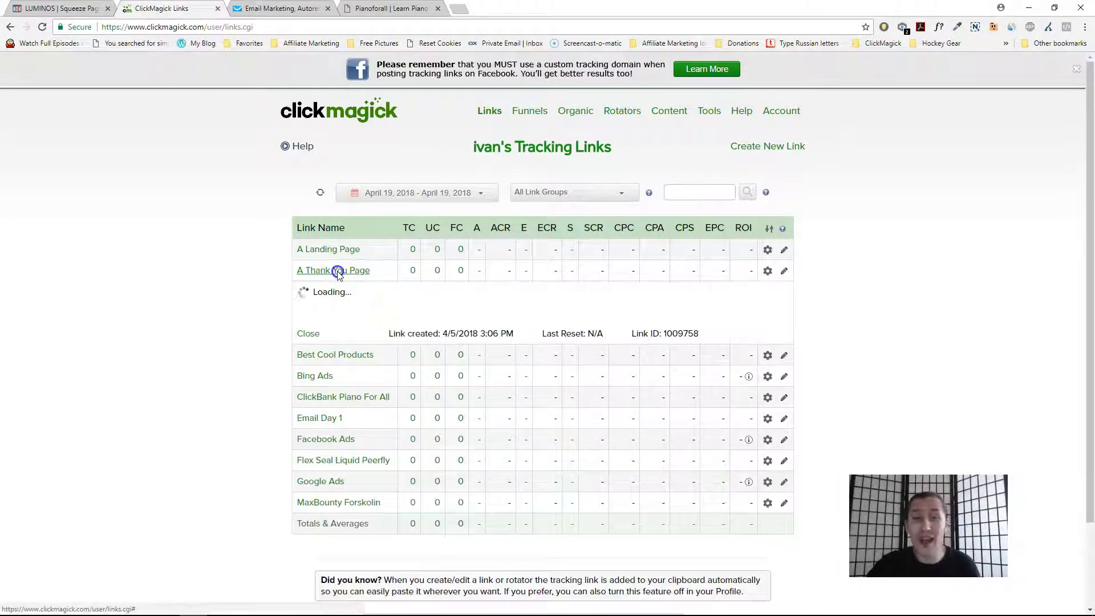
pyautogui.click(502, 337)
pyautogui.click(539, 408)
pyautogui.tripleClick(539, 407)
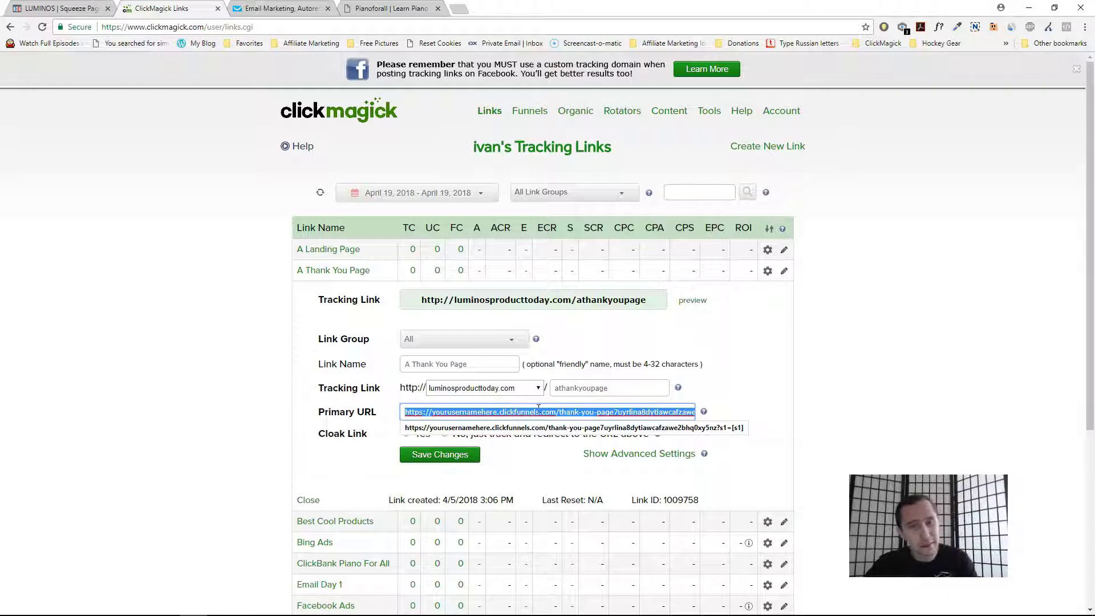
pyautogui.click(547, 299)
pyautogui.hotkey('ctrl', 'c')
pyautogui.click(266, 7)
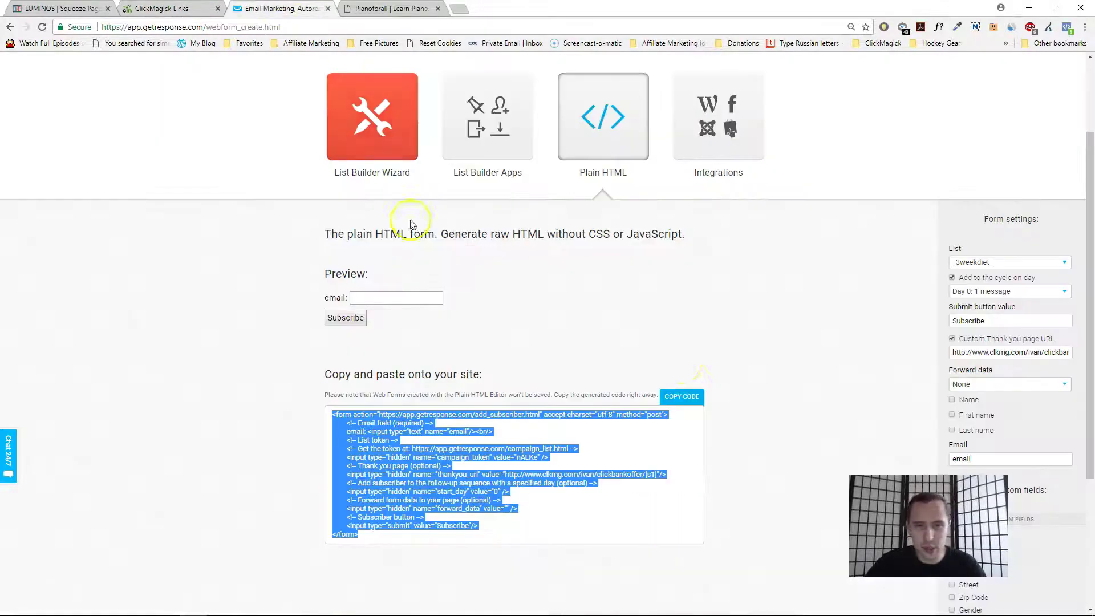
pyautogui.tripleClick(1007, 351)
pyautogui.hotkey('ctrl', 'v')
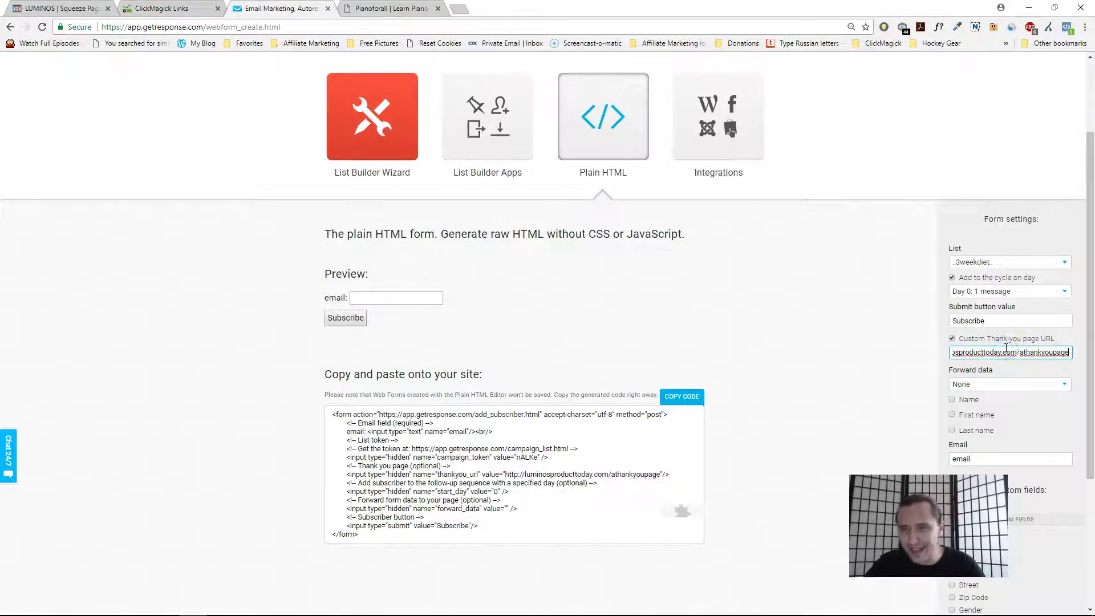
pyautogui.write('/[s1')
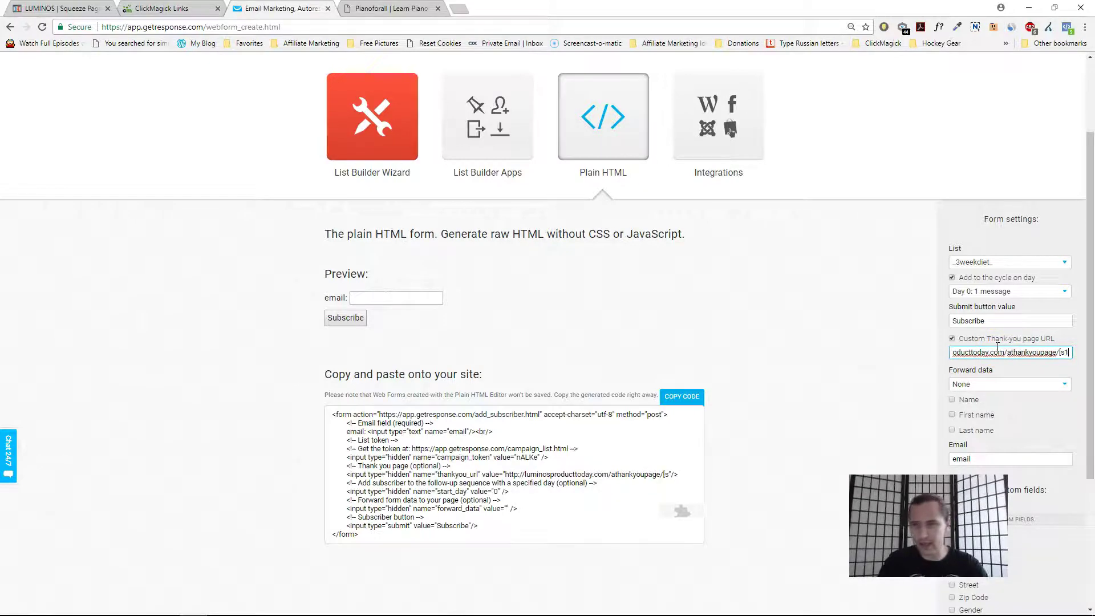
pyautogui.write(']')
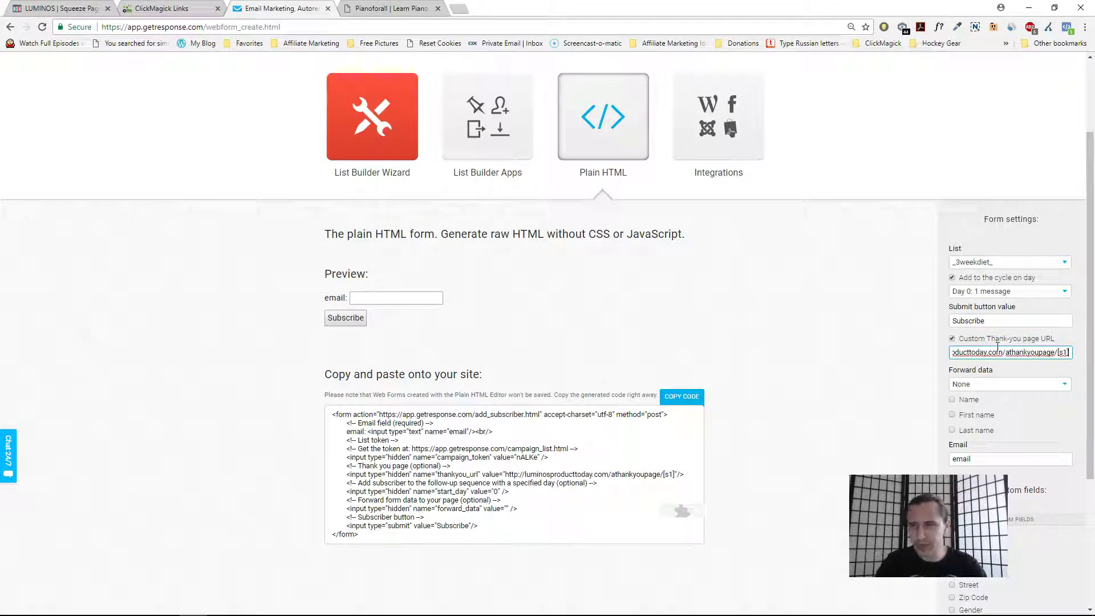
pyautogui.press('BackSpace')
pyautogui.press('BackSpace')
pyautogui.press('BackSpace')
pyautogui.press('BackSpace')
pyautogui.press('BackSpace')
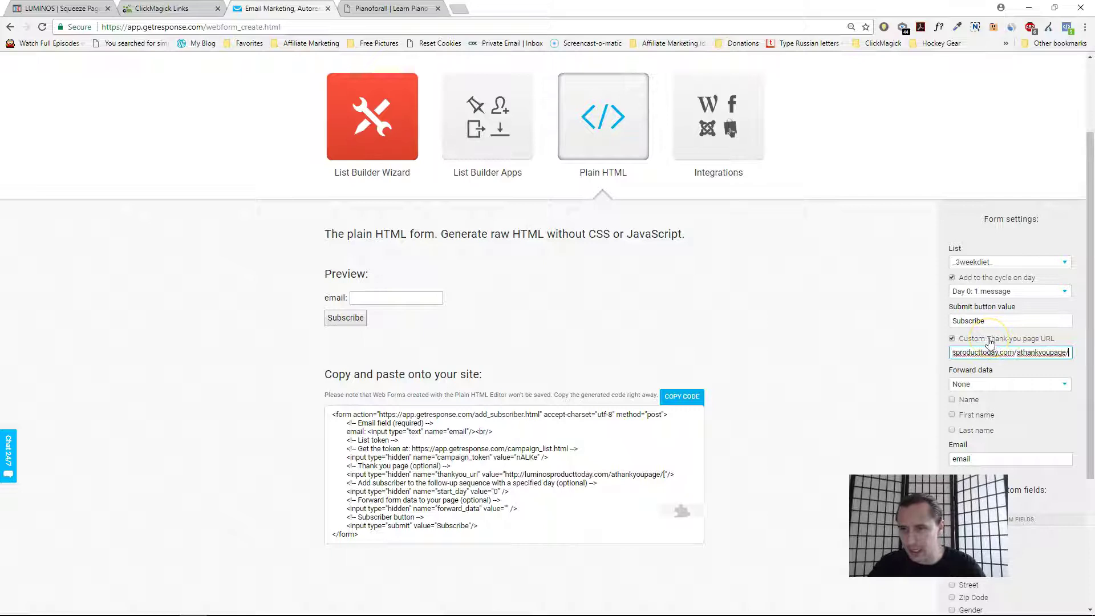
pyautogui.hotkey('ctrl', 'a')
pyautogui.write('http://www.clkmg.com/ivan/clickbankoffer/[s1]')
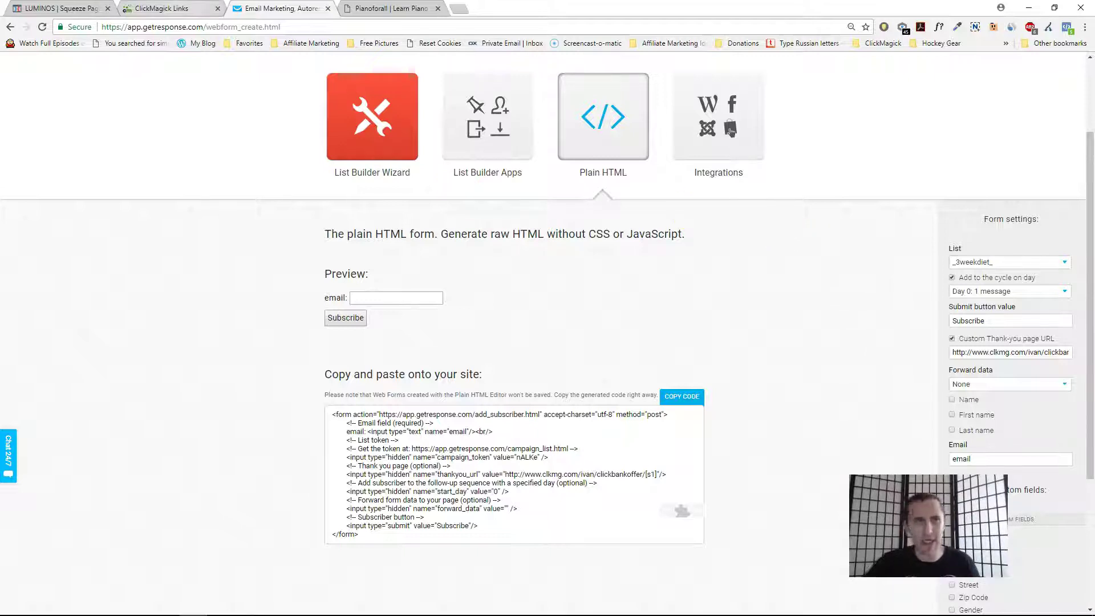
# In ClickMagick, refresh the tracking link statistics, check the click counts, and review the ClickBank Piano For All link's settings
pyautogui.click(182, 9)
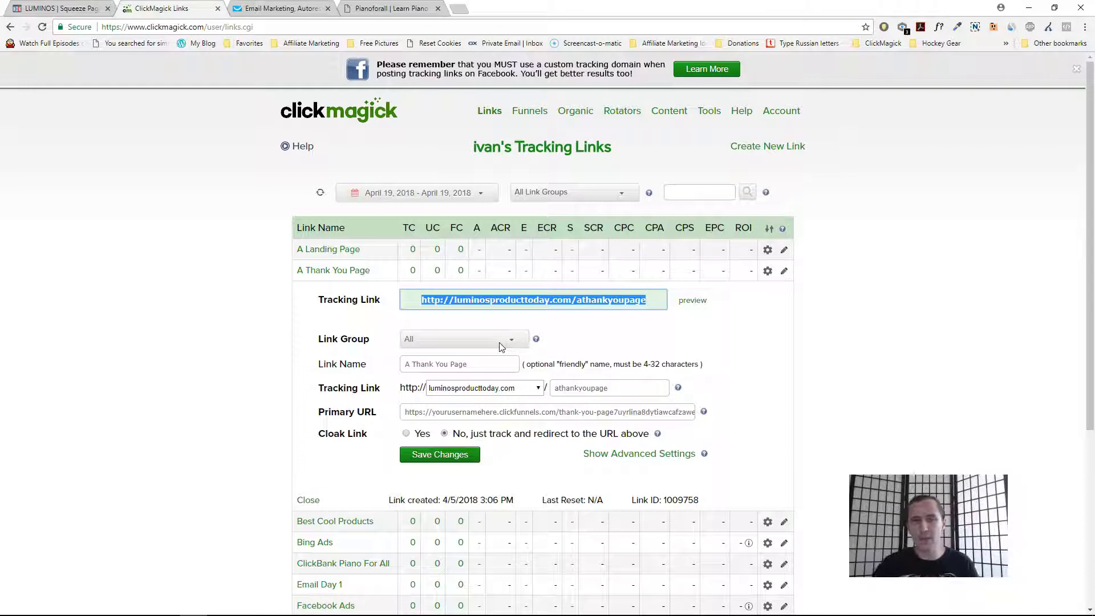
pyautogui.click(345, 272)
pyautogui.click(320, 192)
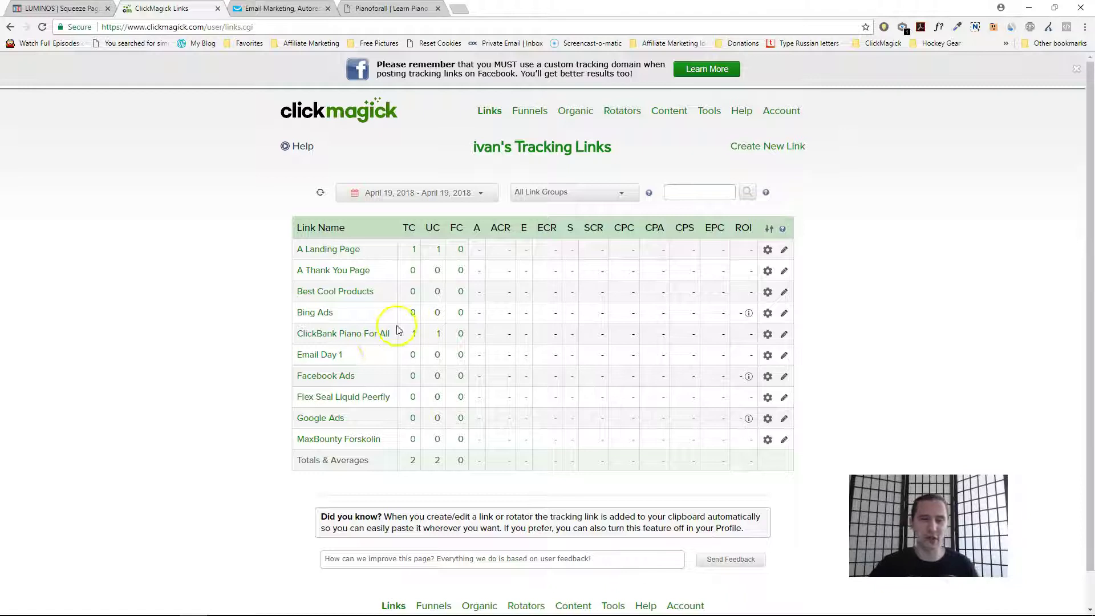
pyautogui.click(378, 334)
pyautogui.scroll(-5, 197, 369)
pyautogui.scroll(4, 240, 360)
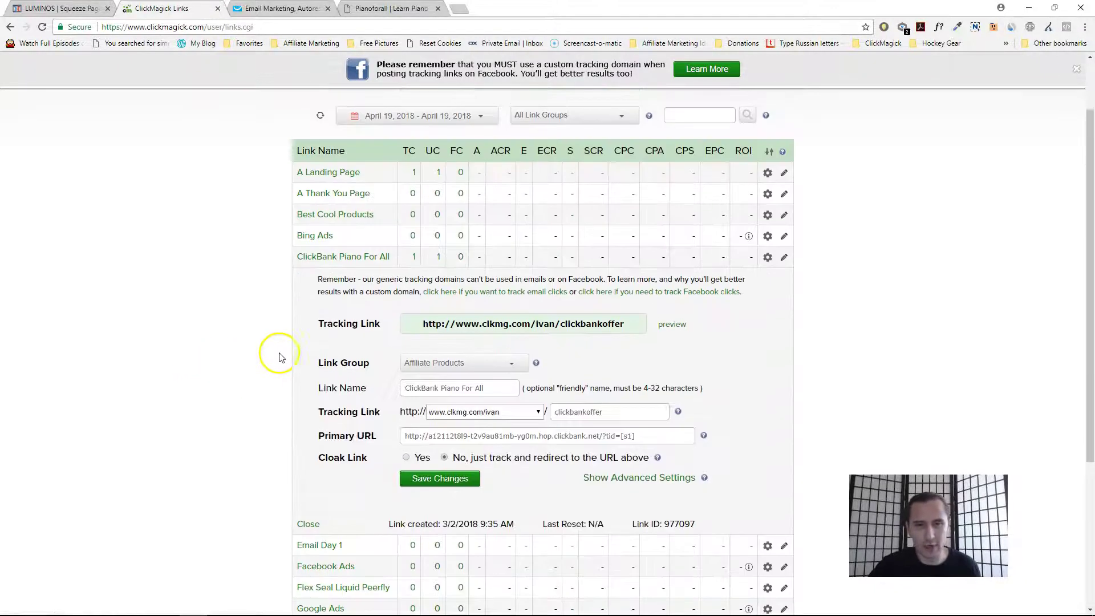
pyautogui.click(342, 256)
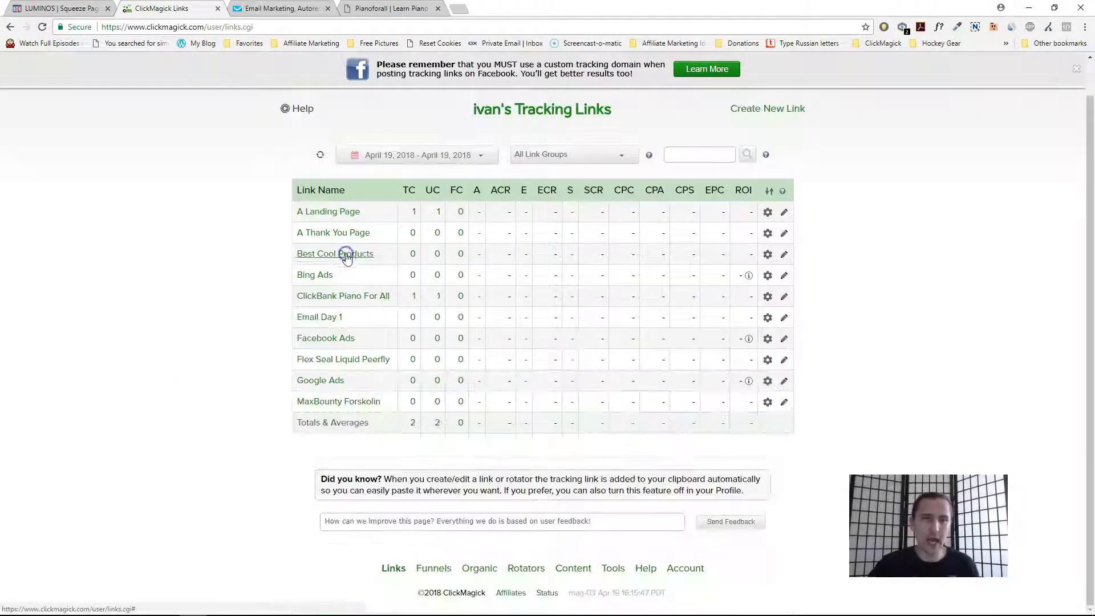